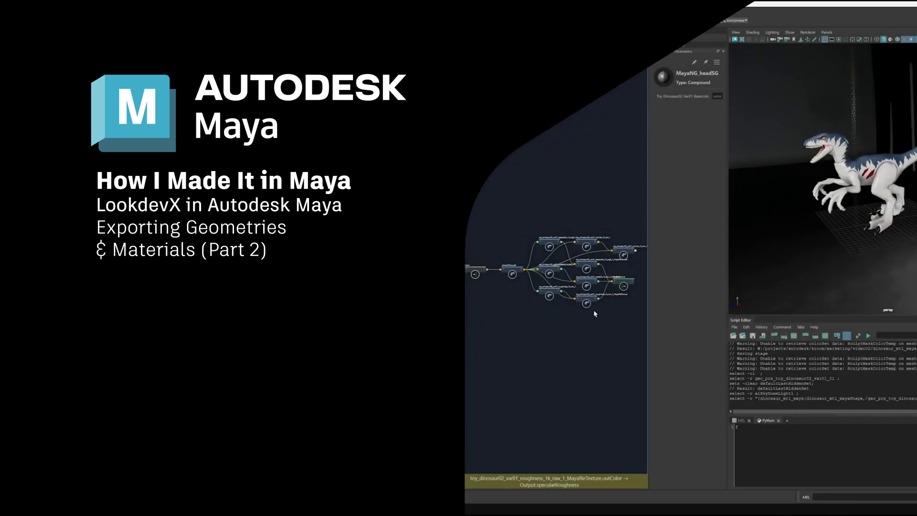
pyautogui.scroll(3, 579, 316)
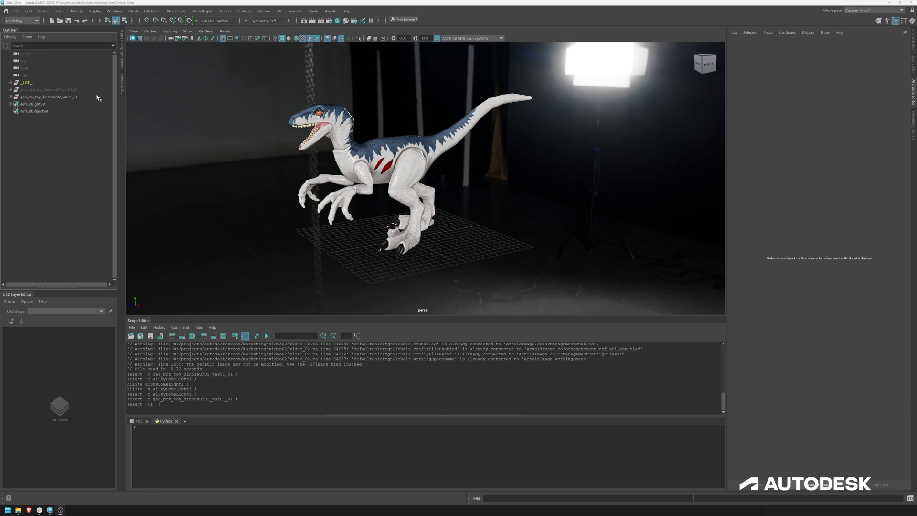
# Step: Export geo_prx_toy_dinosaur02_var01_01 as a USD file named dinosaur_geo_low, with the plug-in configuration set to None
pyautogui.click(80, 97)
pyautogui.moveTo(458, 143)
pyautogui.keyDown('alt'); pyautogui.mouseDown()
pyautogui.moveTo(401, 144)
pyautogui.moveTo(458, 141)
pyautogui.mouseUp(); pyautogui.keyUp('alt')
pyautogui.keyDown('alt'); pyautogui.moveTo(458, 141); pyautogui.dragTo(478, 141, button='right'); pyautogui.keyUp('alt')
pyautogui.keyDown('alt'); pyautogui.moveTo(477, 141); pyautogui.dragTo(422, 157); pyautogui.keyUp('alt')
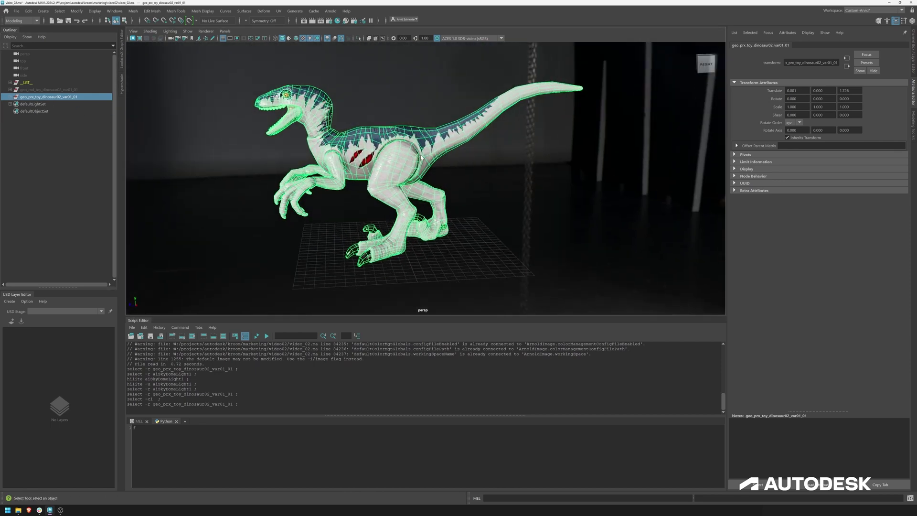
pyautogui.click(16, 10)
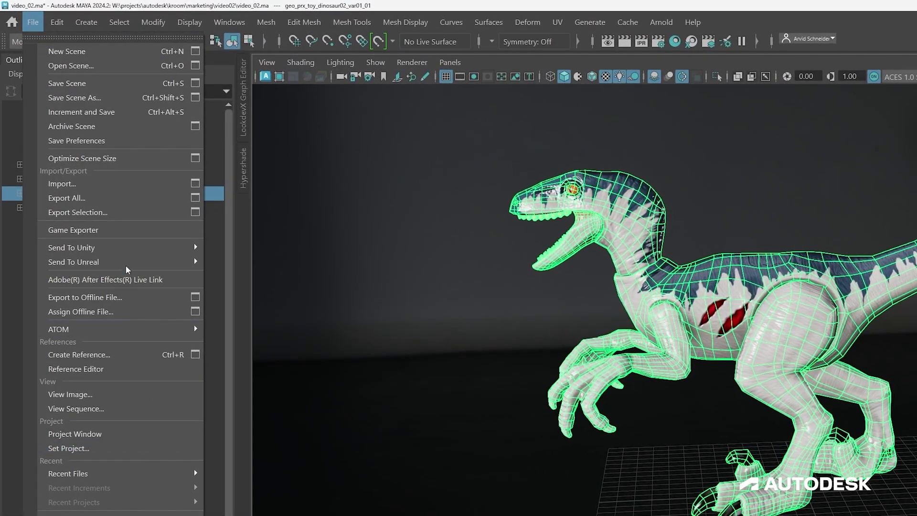
pyautogui.click(195, 212)
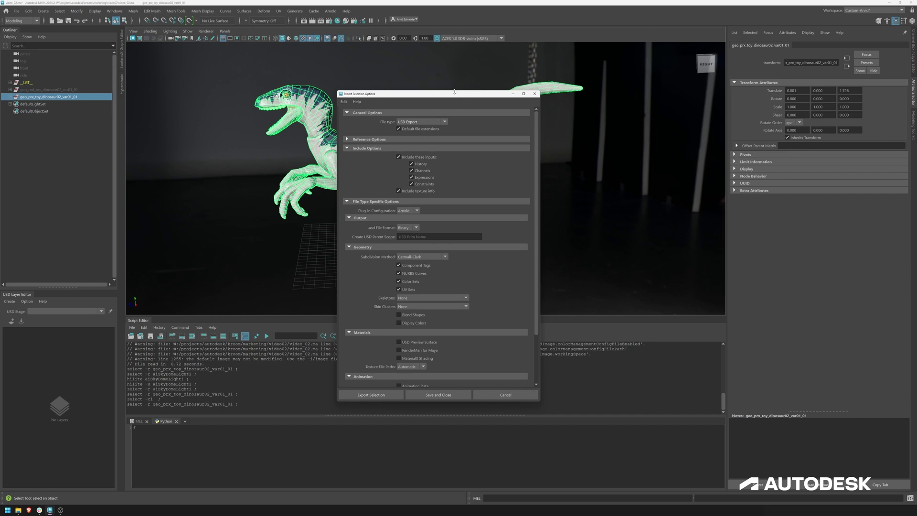
pyautogui.moveTo(454, 93); pyautogui.dragTo(521, 46)
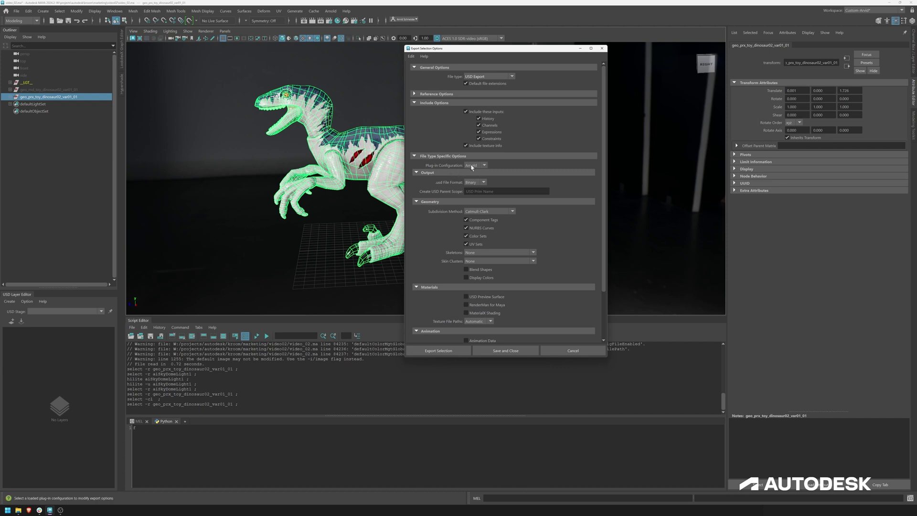
pyautogui.click(475, 165)
pyautogui.click(484, 179)
pyautogui.click(438, 352)
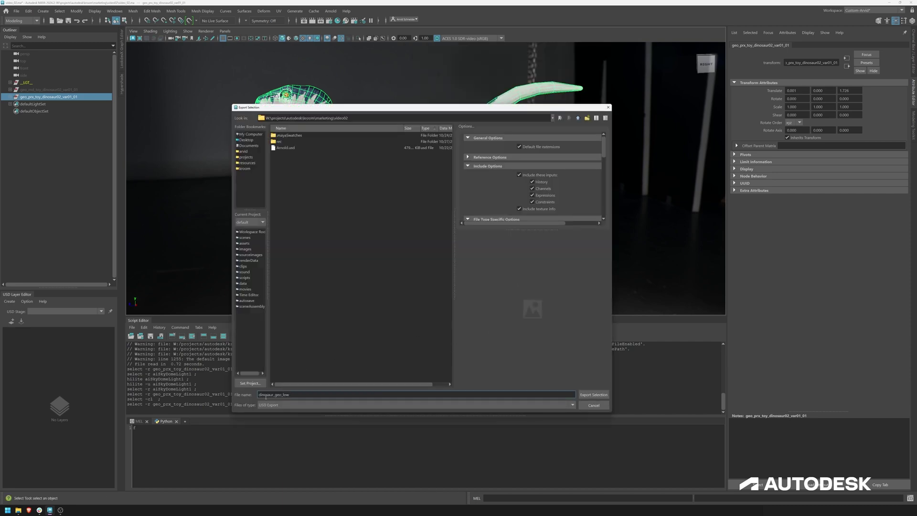
pyautogui.click(594, 394)
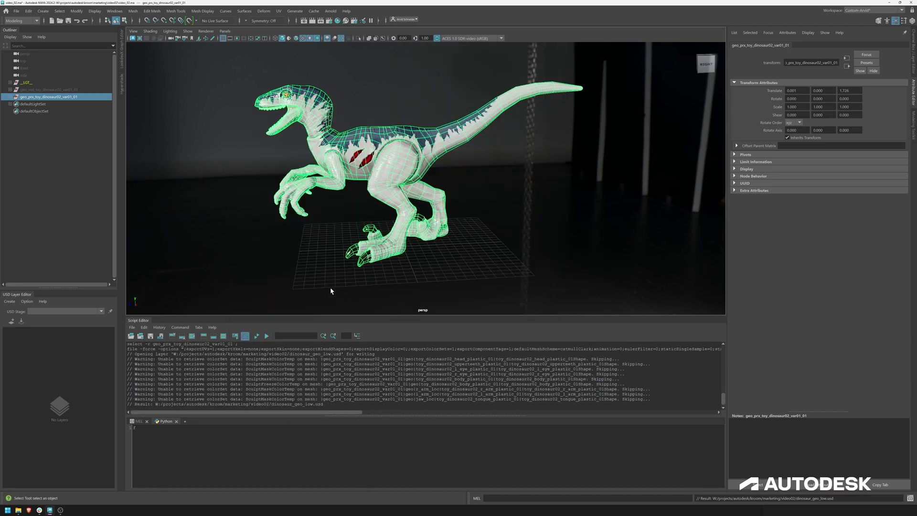
# Step: Hide the geo_prx_toy_dinosaur02_var01_01 group in the scene
pyautogui.click(61, 143)
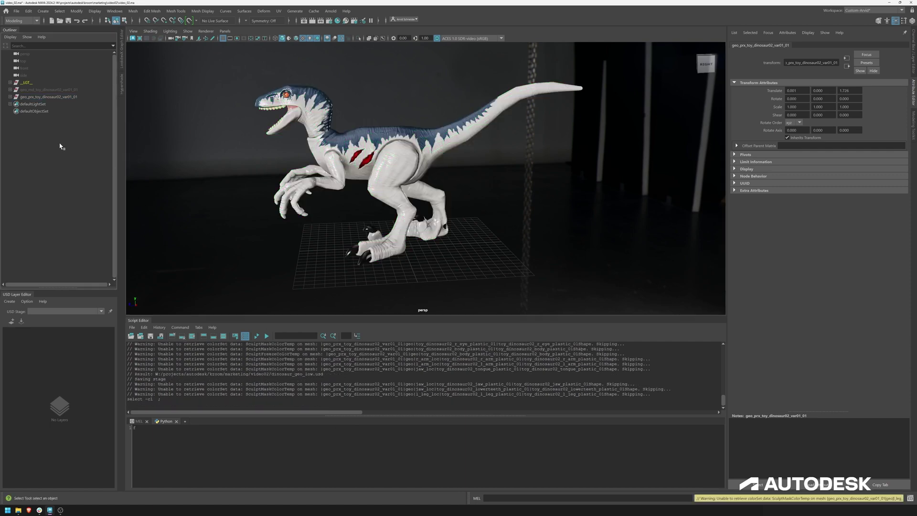
pyautogui.click(63, 96)
pyautogui.hotkey('ctrl', 'h')
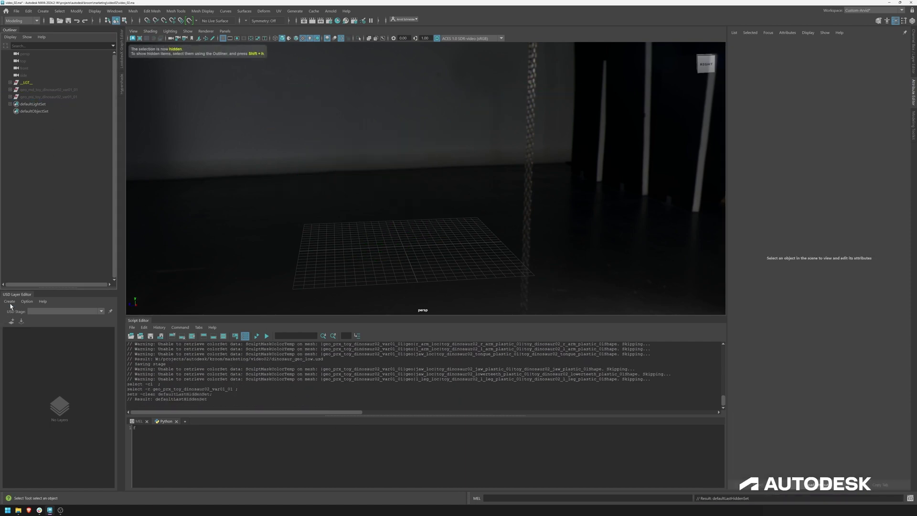
# Step: Create a USD stage from the file dinosaur_geo_low.usd
pyautogui.click(10, 302)
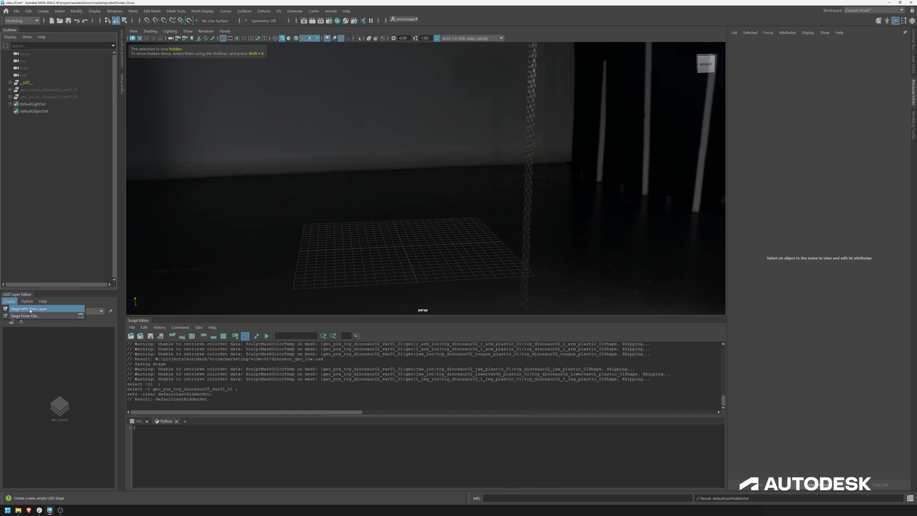
pyautogui.click(24, 316)
pyautogui.click(305, 155)
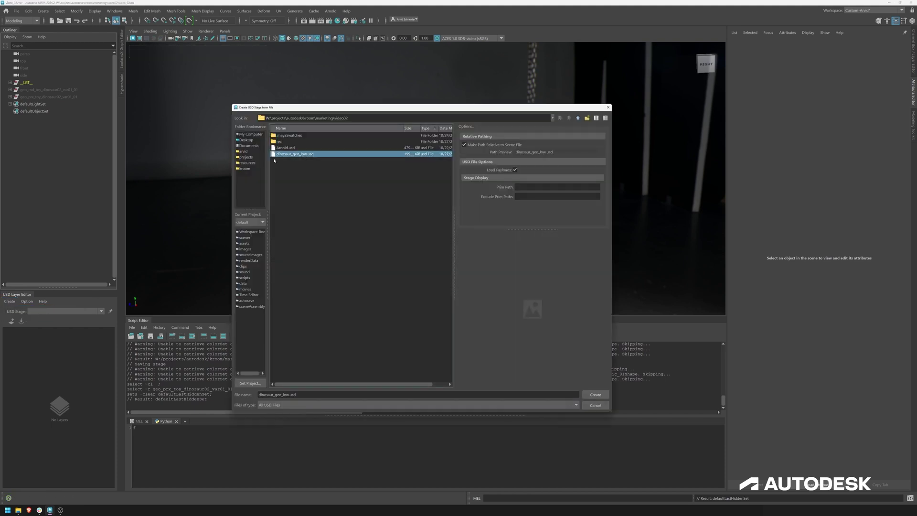
pyautogui.click(595, 395)
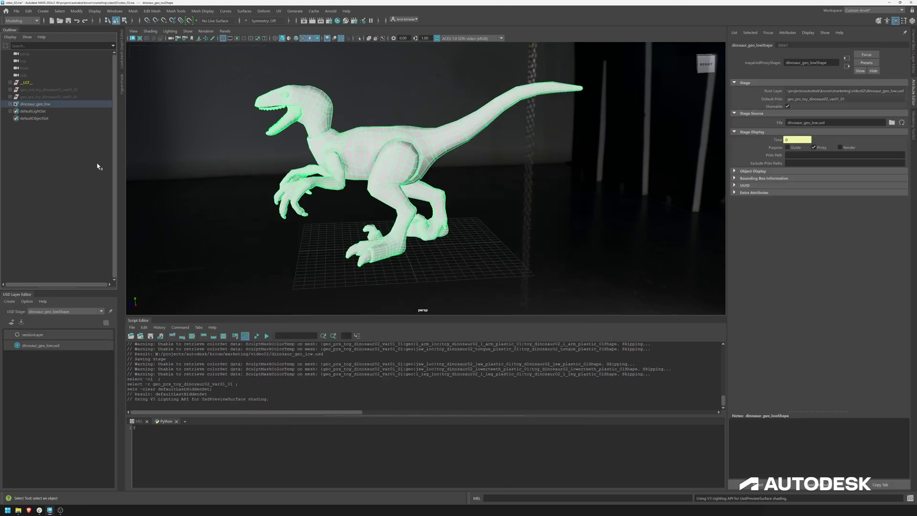
# Step: Expand the dinosaur_geo_low stage down to its geo group to examine the exported hierarchy
pyautogui.click(10, 104)
pyautogui.click(14, 110)
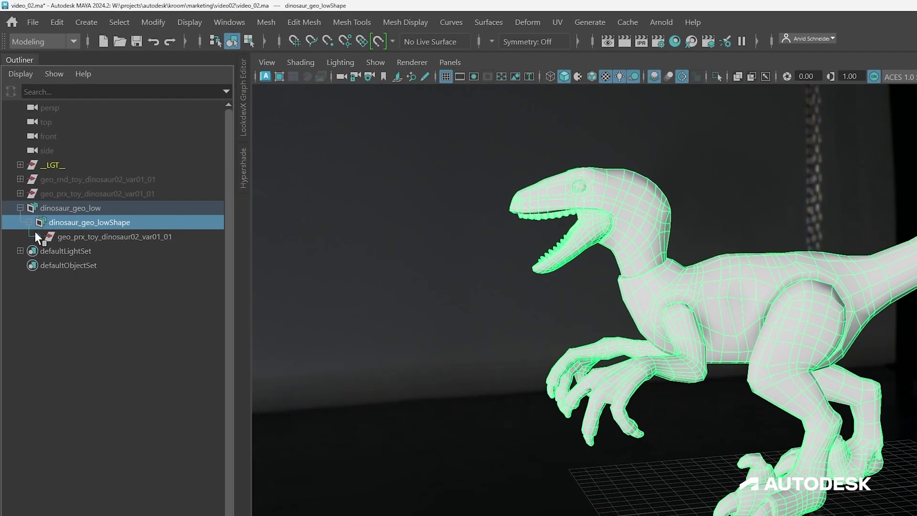
pyautogui.click(18, 118)
pyautogui.click(61, 236)
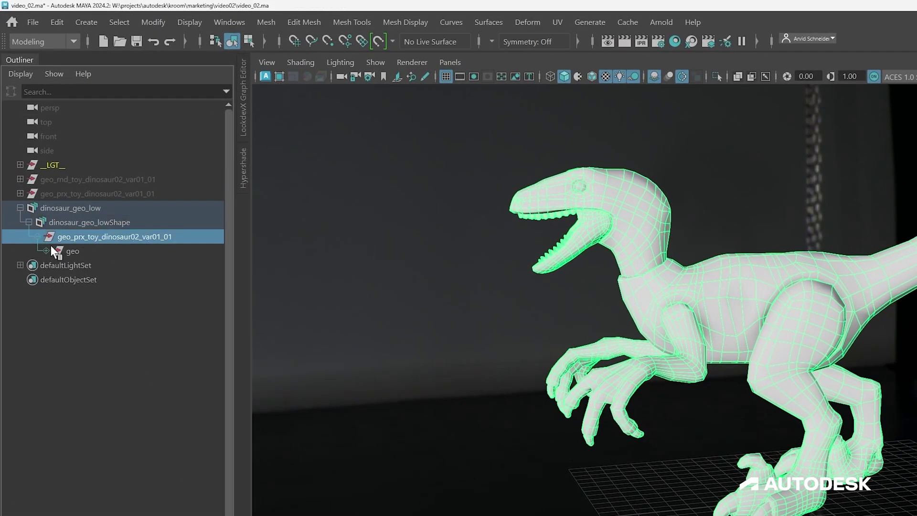
pyautogui.click(47, 251)
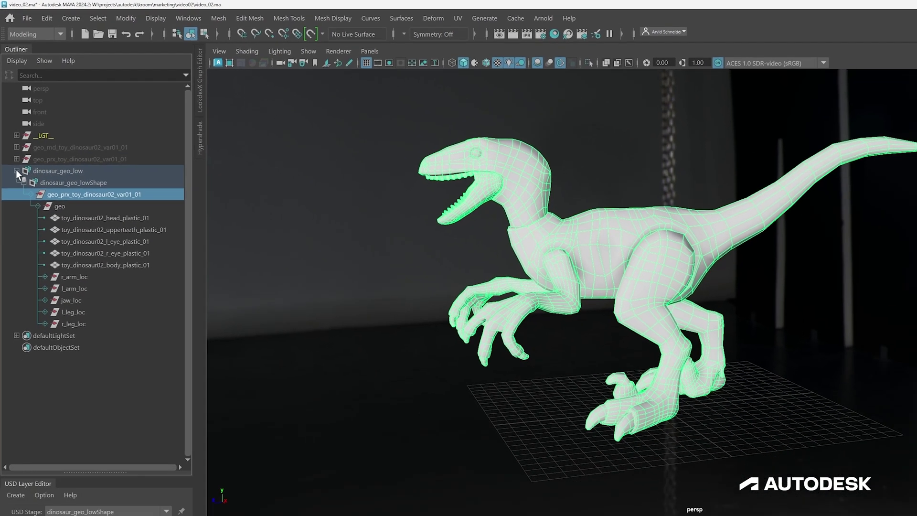
# Step: Collapse the dinosaur_geo_low stage and delete it from the scene
pyautogui.click(20, 207)
pyautogui.click(70, 208)
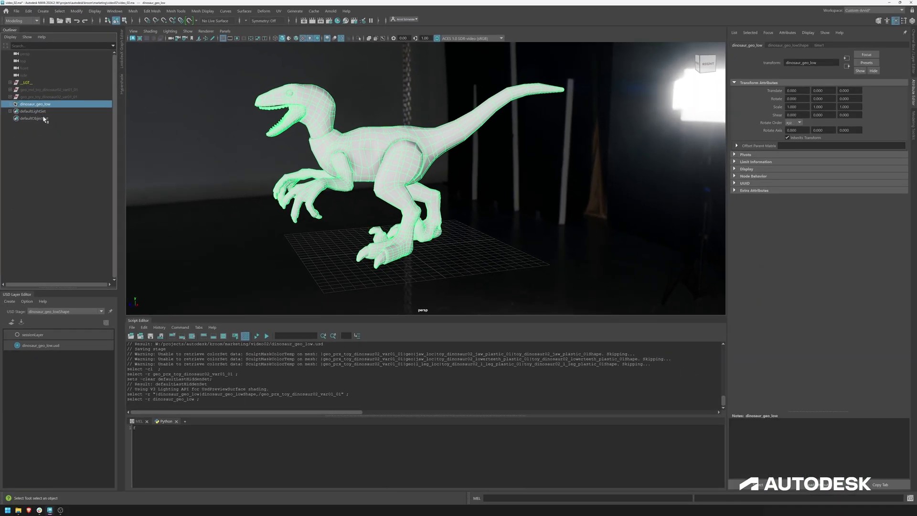
pyautogui.press('Delete')
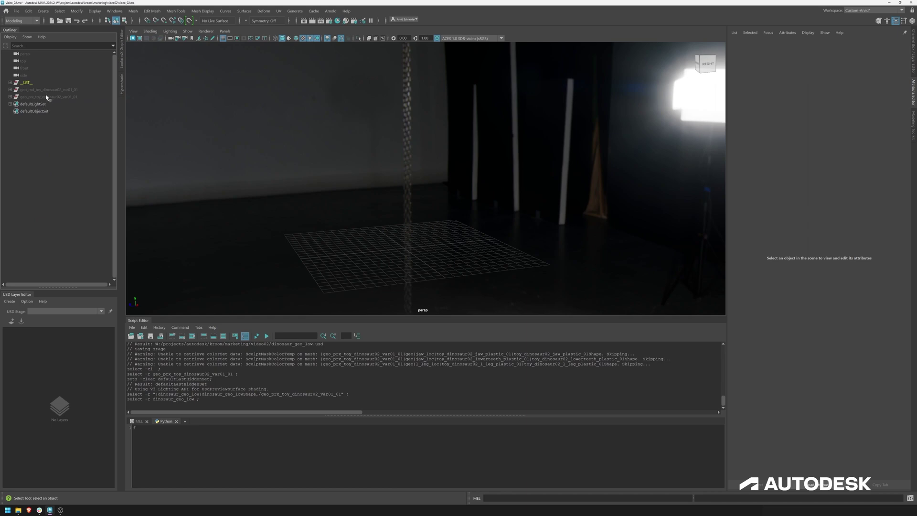
# Step: Unhide the geo_rnd_toy_dinosaur02_var01_01 group and select it
pyautogui.click(49, 91)
pyautogui.hotkey('shift', 'h')
pyautogui.click(319, 146)
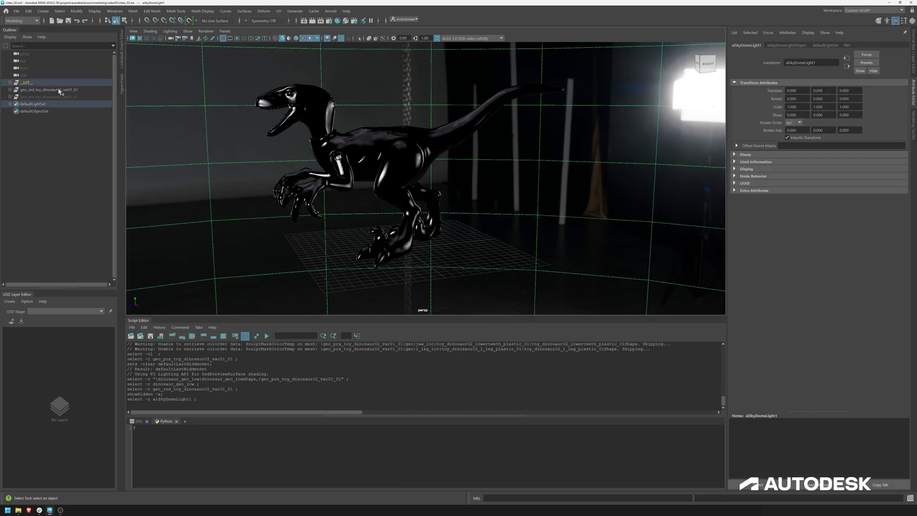
pyautogui.click(61, 90)
pyautogui.keyDown('alt'); pyautogui.moveTo(352, 160); pyautogui.dragTo(379, 163); pyautogui.keyUp('alt')
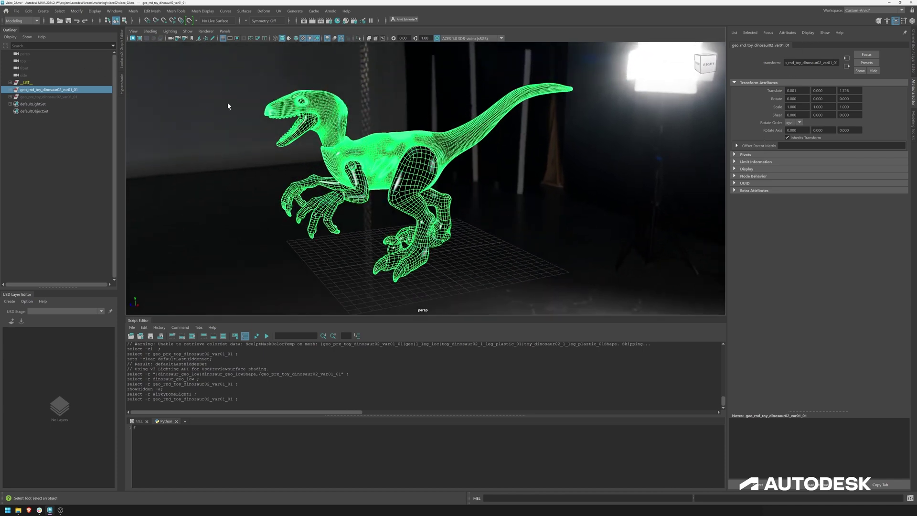
# Step: Examine the Arnold subdivision type and iterations of the dinosaur's body mesh
pyautogui.click(368, 144)
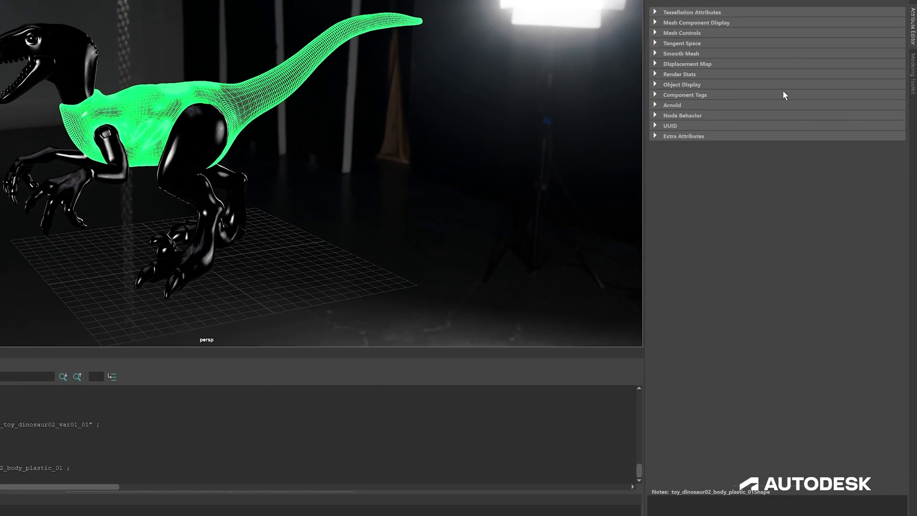
pyautogui.click(678, 105)
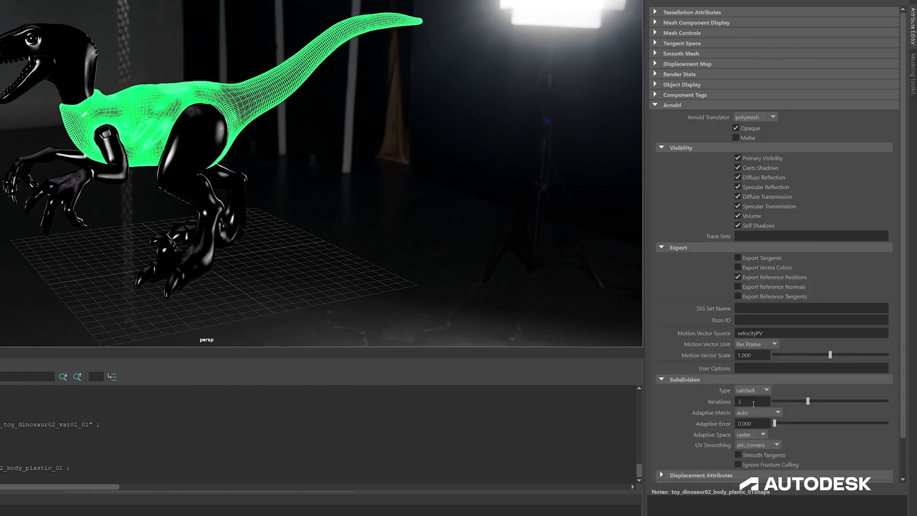
pyautogui.doubleClick(740, 401)
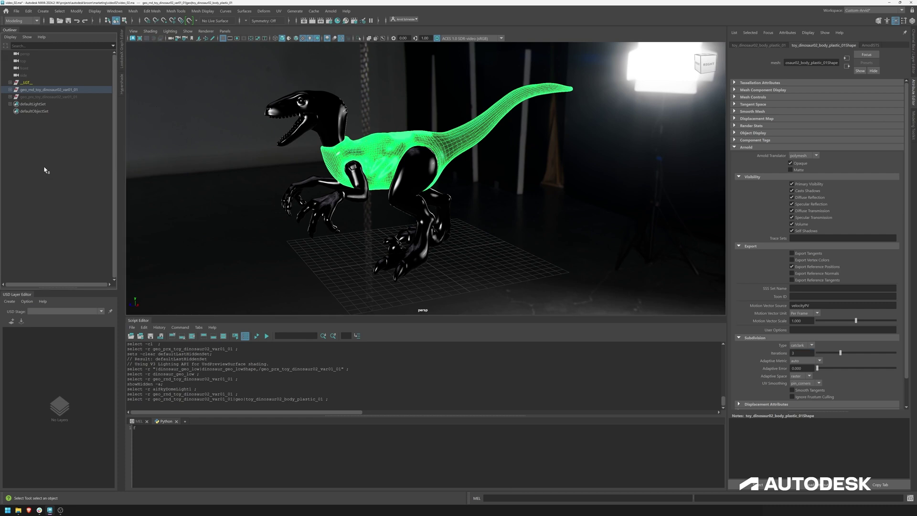
# Step: Export geo_rnd_toy_dinosaur02_var01_01 as a USD file named dinosaur_geo_high, with the plug-in configuration set to Arnold
pyautogui.click(70, 97)
pyautogui.click(71, 90)
pyautogui.click(16, 10)
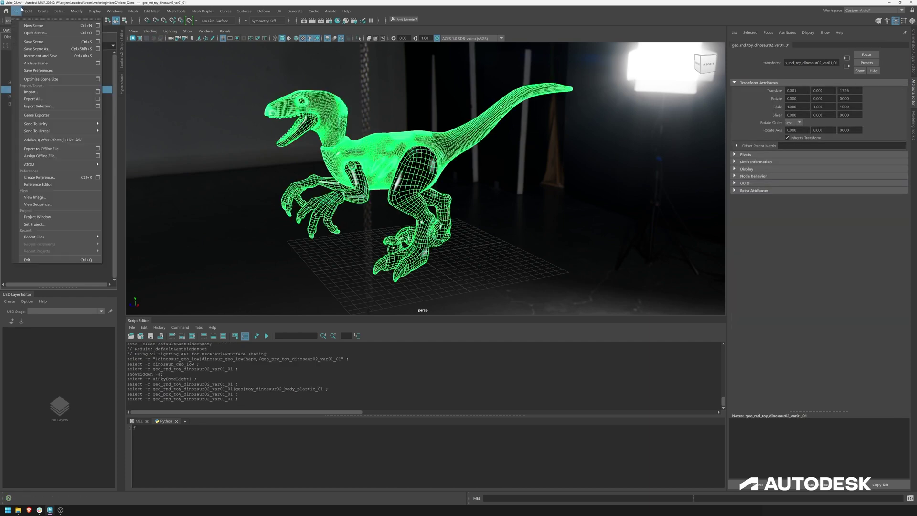
pyautogui.click(98, 108)
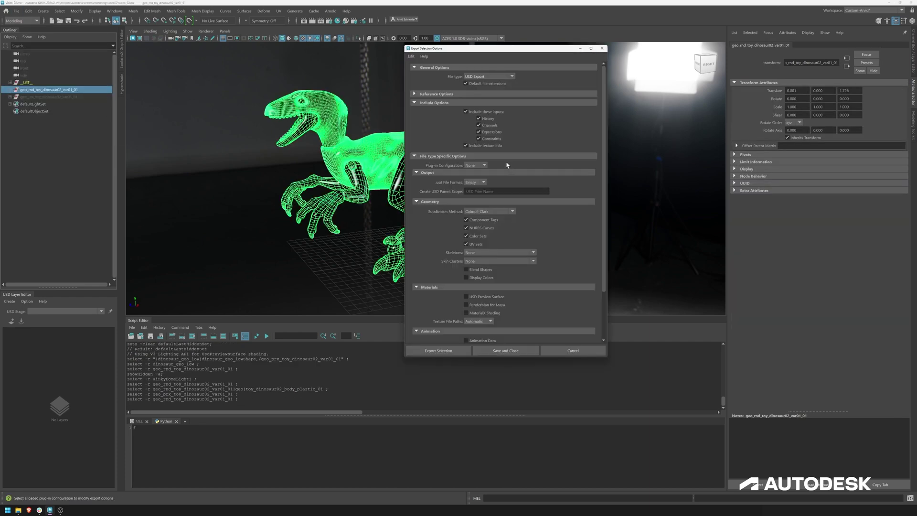
pyautogui.click(476, 165)
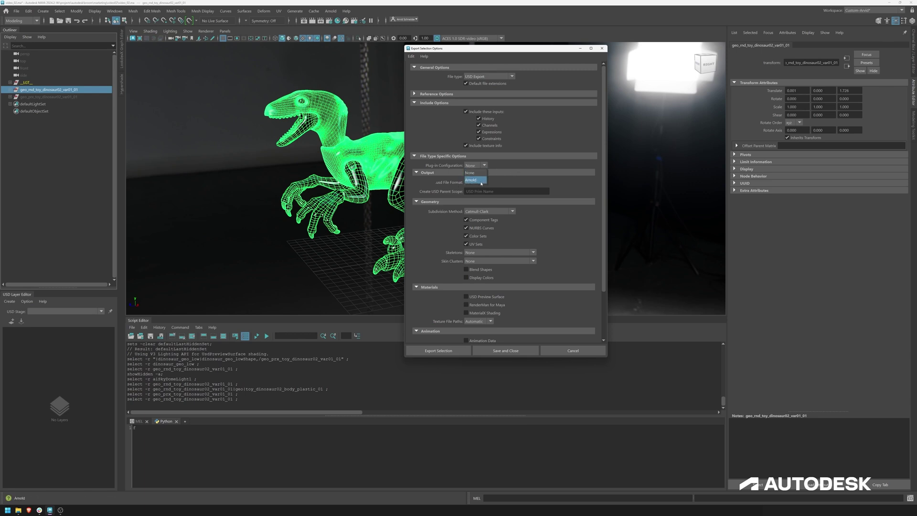
pyautogui.click(479, 184)
pyautogui.click(444, 354)
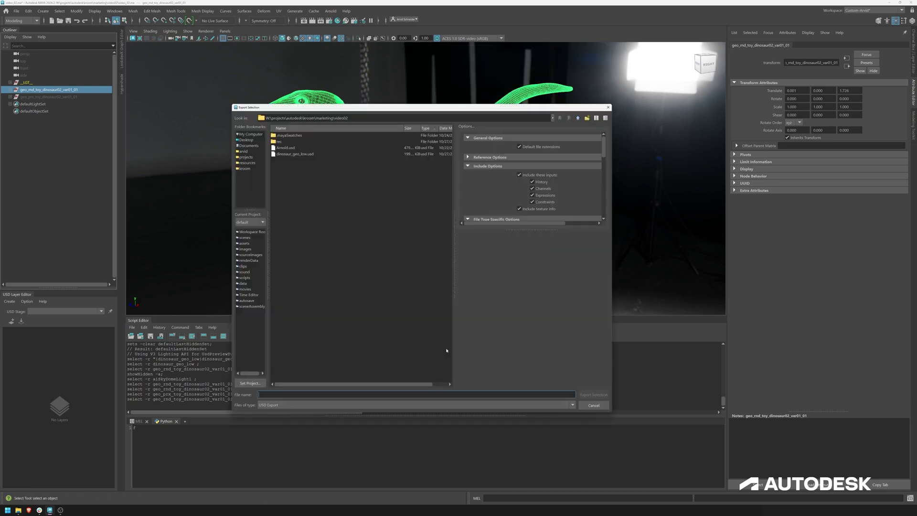
pyautogui.click(295, 154)
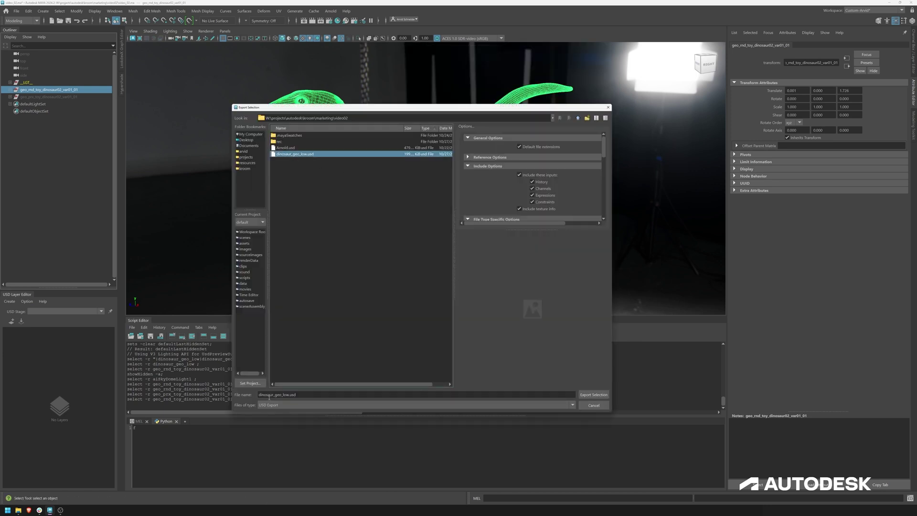
pyautogui.click(285, 395)
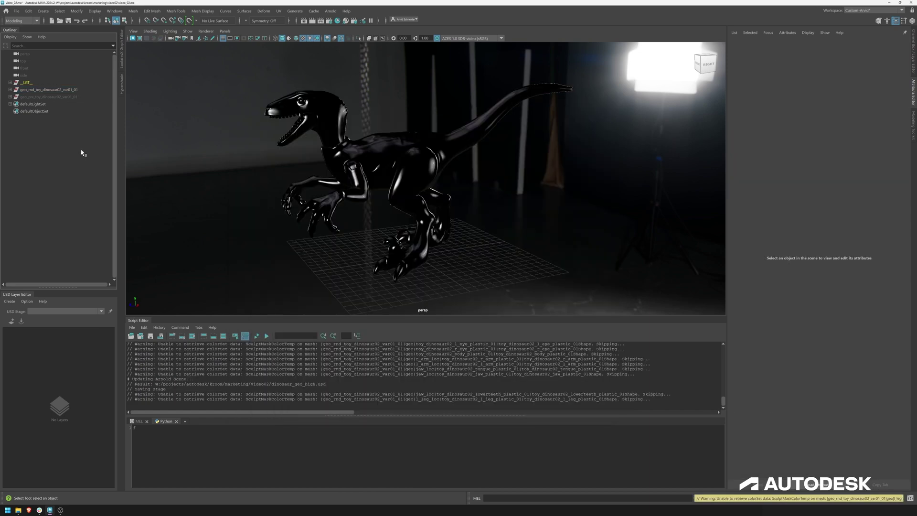
# Step: Hide the geo_rnd_toy_dinosaur02_var01_01 group in the scene
pyautogui.click(69, 90)
pyautogui.click(70, 91)
pyautogui.hotkey('ctrl', 'h')
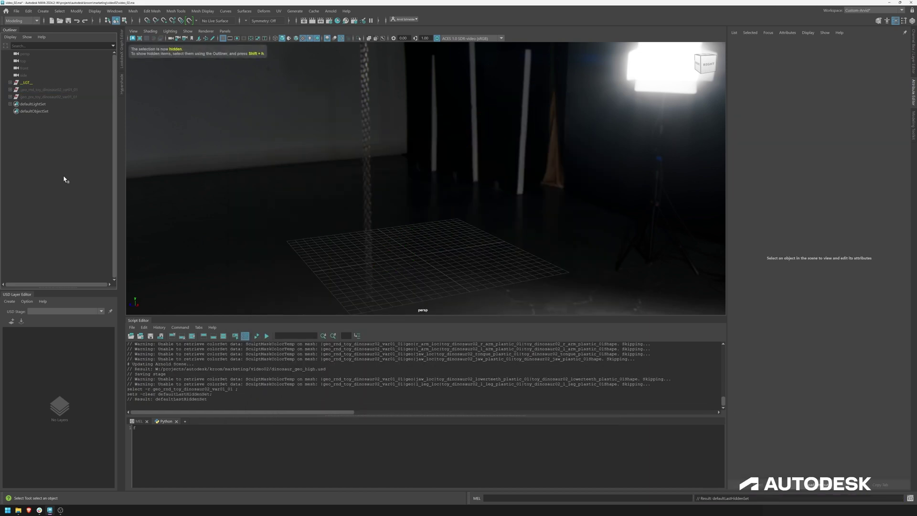
# Step: Create a USD stage from the file dinosaur_geo_high.usd
pyautogui.click(10, 302)
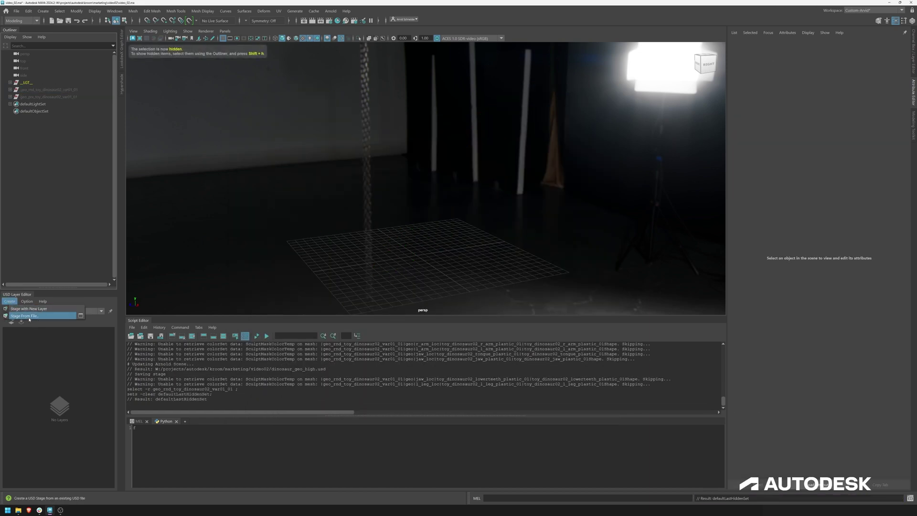
pyautogui.click(29, 316)
pyautogui.click(310, 154)
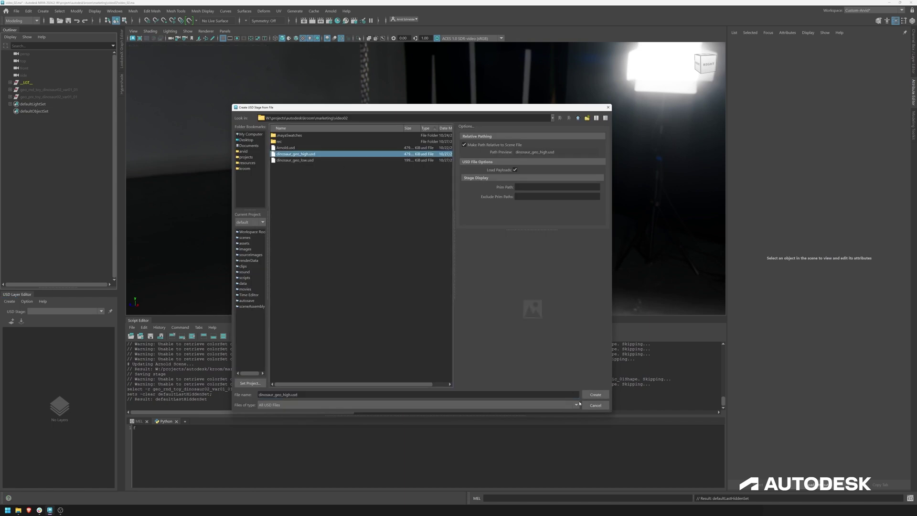
pyautogui.click(595, 394)
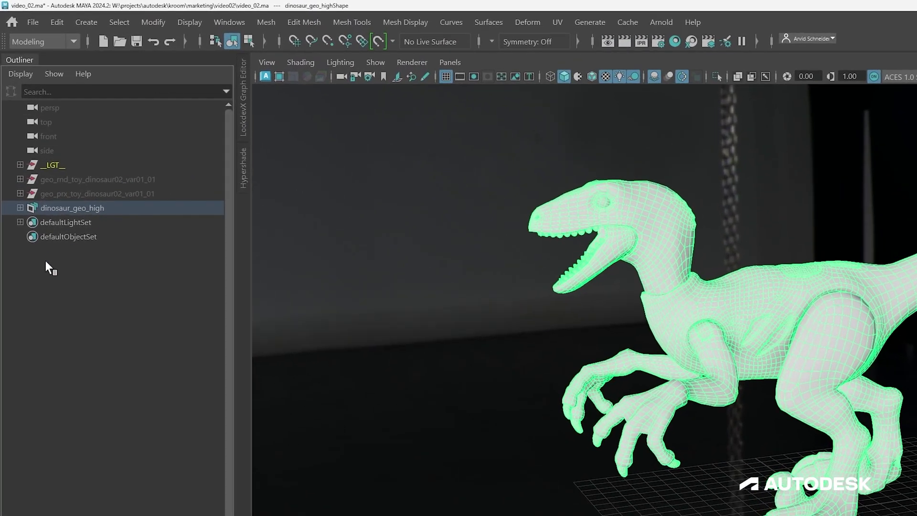
# Step: Delete all prims from _forced_box_filter through ArnodlSTS under dinosaur_geo_highShape, keeping only the geo_rnd_toy_dinosaur02_var01_01 geometry
pyautogui.click(19, 208)
pyautogui.click(28, 223)
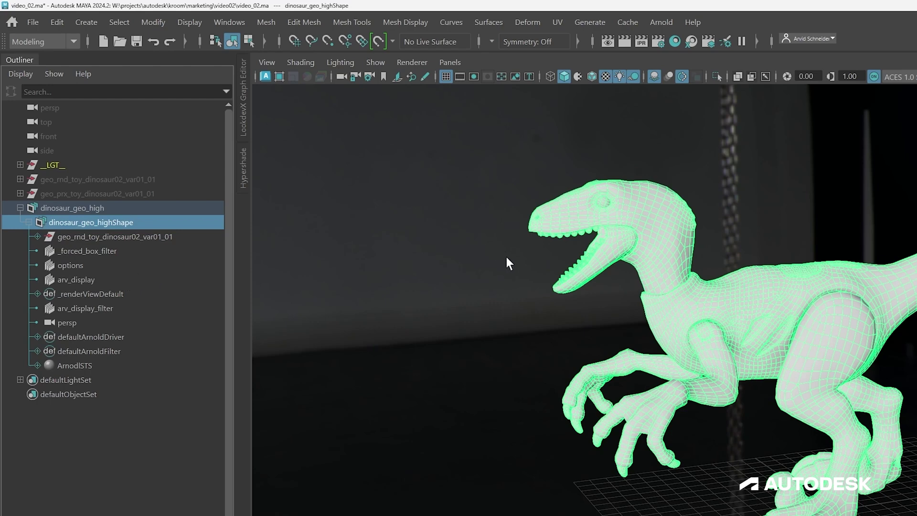
pyautogui.click(107, 365)
pyautogui.click(90, 252)
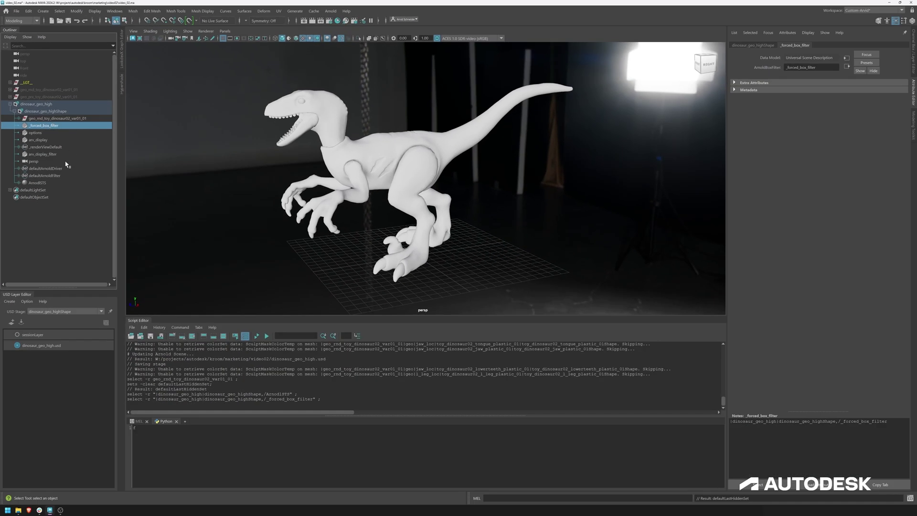
pyautogui.keyDown('shift'); pyautogui.click(45, 183); pyautogui.keyUp('shift')
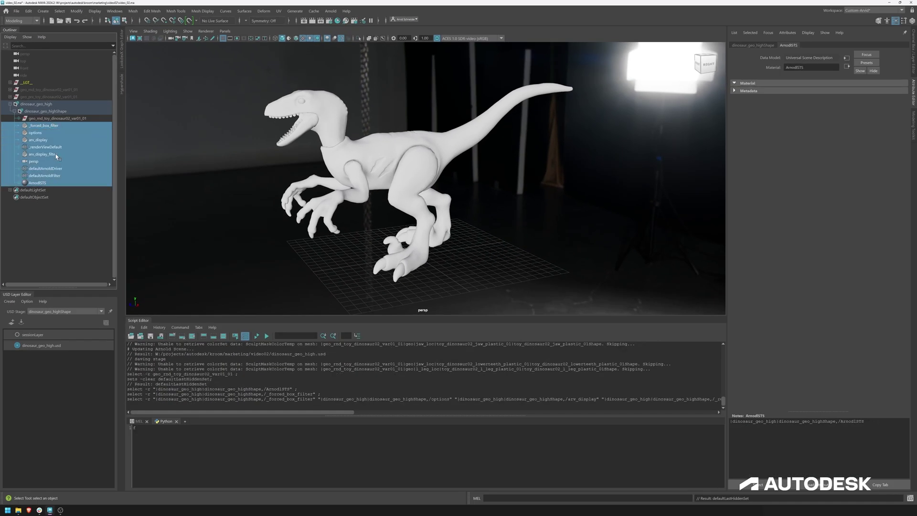
pyautogui.press('Delete')
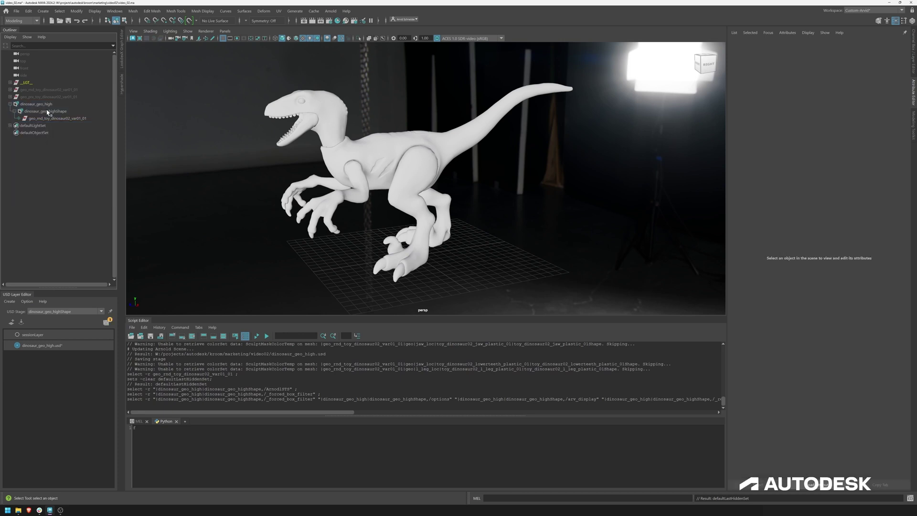
# Step: Save the edits of the dinosaur_geo_high stage, overwriting the existing dinosaur_geo_high.usd file
pyautogui.click(107, 322)
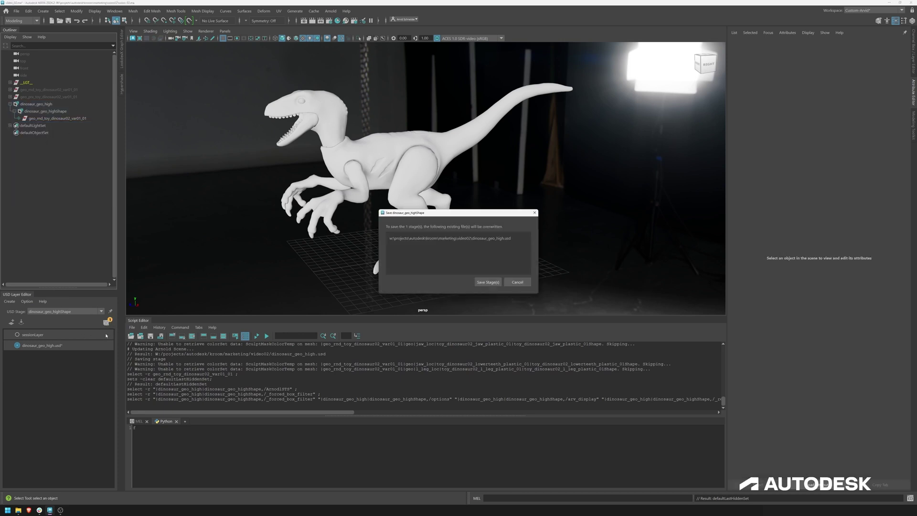
pyautogui.click(487, 282)
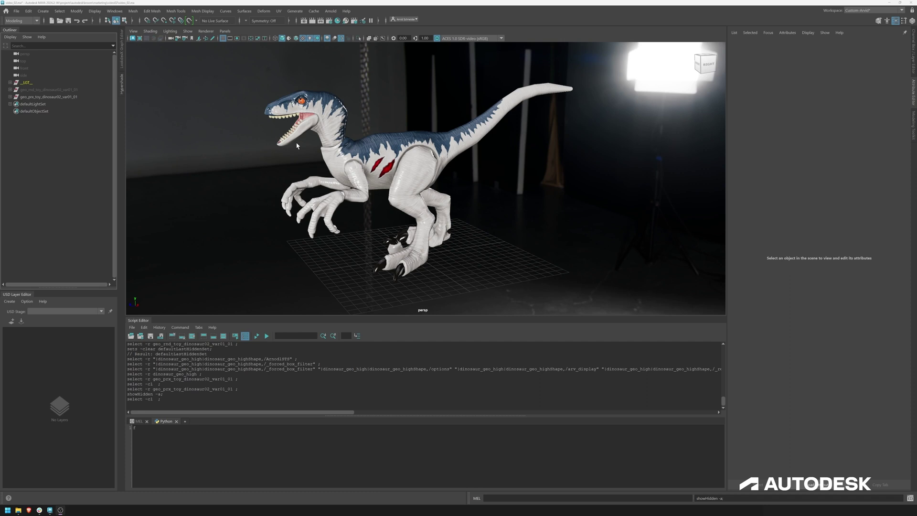
# Step: Open the Hypershade and examine the prx_toy_dinosaur02_var01_plastic shader with its texture, bump and shading group connections
pyautogui.click(122, 85)
pyautogui.keyDown('alt'); pyautogui.moveTo(350, 206); pyautogui.dragTo(363, 208, button='right'); pyautogui.keyUp('alt')
pyautogui.keyDown('alt'); pyautogui.moveTo(363, 208); pyautogui.dragTo(220, 234, button='middle'); pyautogui.keyUp('alt')
pyautogui.keyDown('alt'); pyautogui.moveTo(220, 234); pyautogui.dragTo(305, 230, button='right'); pyautogui.keyUp('alt')
pyautogui.keyDown('alt'); pyautogui.moveTo(305, 229); pyautogui.dragTo(266, 260, button='middle'); pyautogui.keyUp('alt')
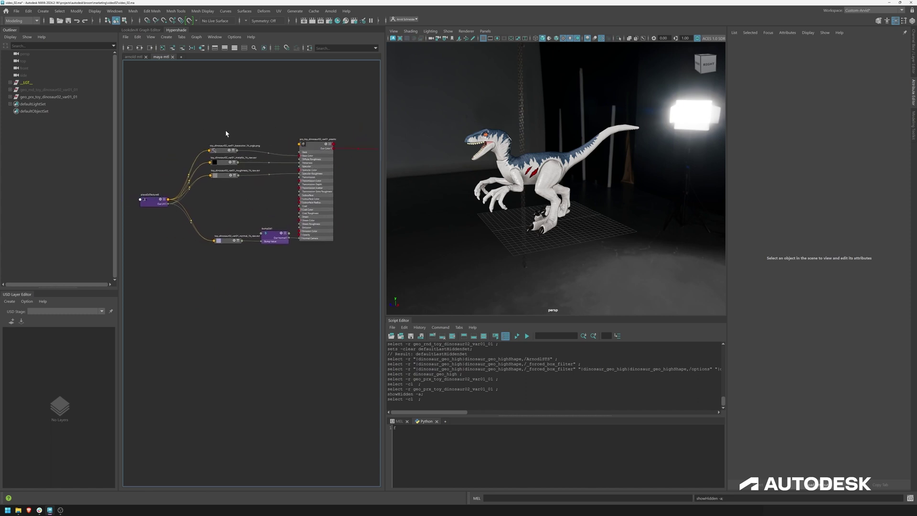
pyautogui.click(318, 154)
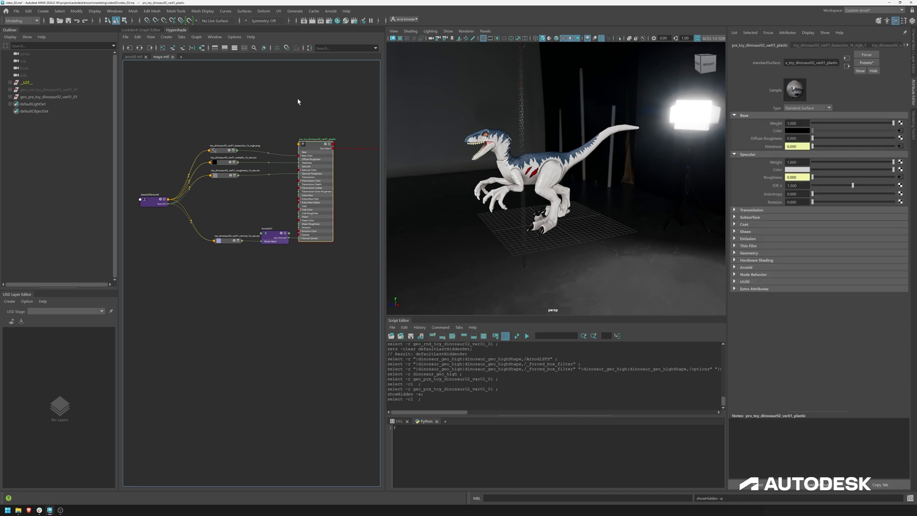
pyautogui.keyDown('alt'); pyautogui.moveTo(318, 106); pyautogui.dragTo(270, 114, button='middle'); pyautogui.keyUp('alt')
pyautogui.moveTo(350, 160); pyautogui.dragTo(317, 159)
pyautogui.keyDown('alt'); pyautogui.moveTo(263, 125); pyautogui.dragTo(297, 123, button='middle'); pyautogui.keyUp('alt')
pyautogui.scroll(-1, 311, 117)
pyautogui.click(311, 116)
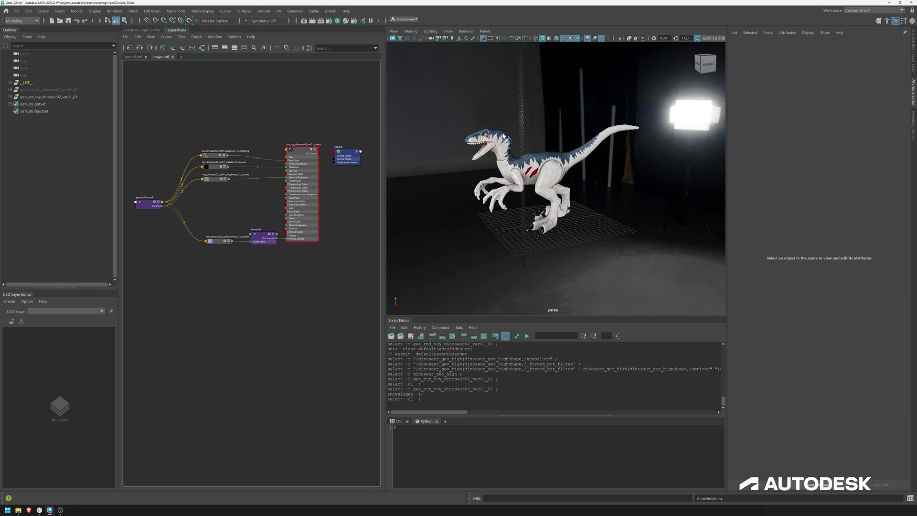
# Step: Export the geo_prx_toy_dinosaur02_var01_01 group as a USD file named dinosaur_mtl_maya, with MaterialX shading enabled and no plug-in configuration
pyautogui.click(69, 97)
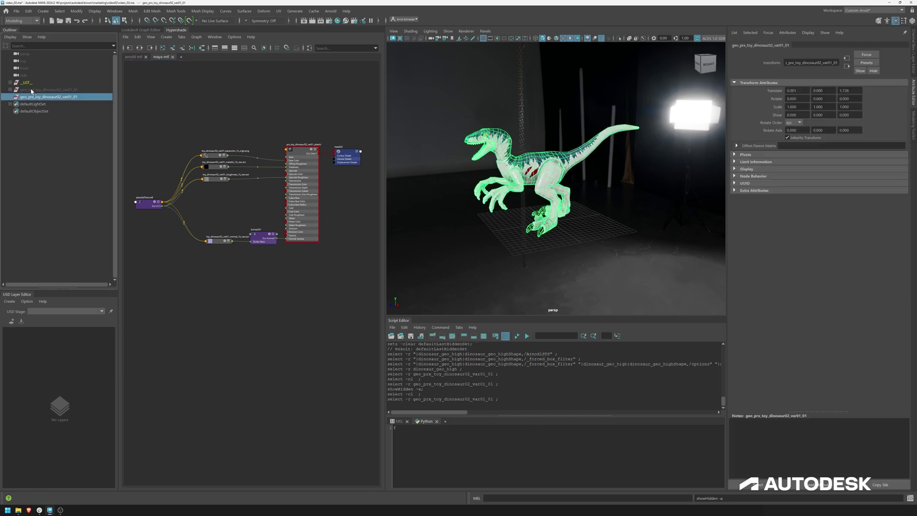
pyautogui.click(18, 11)
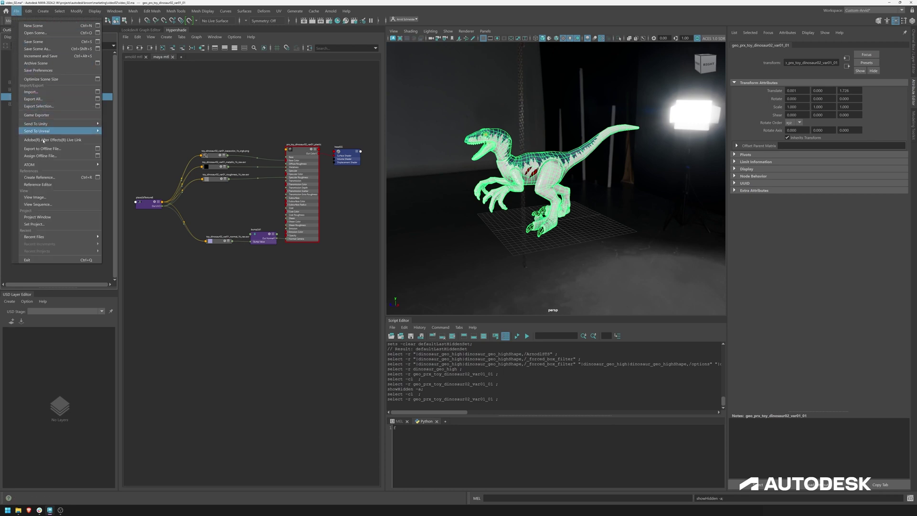
pyautogui.click(97, 107)
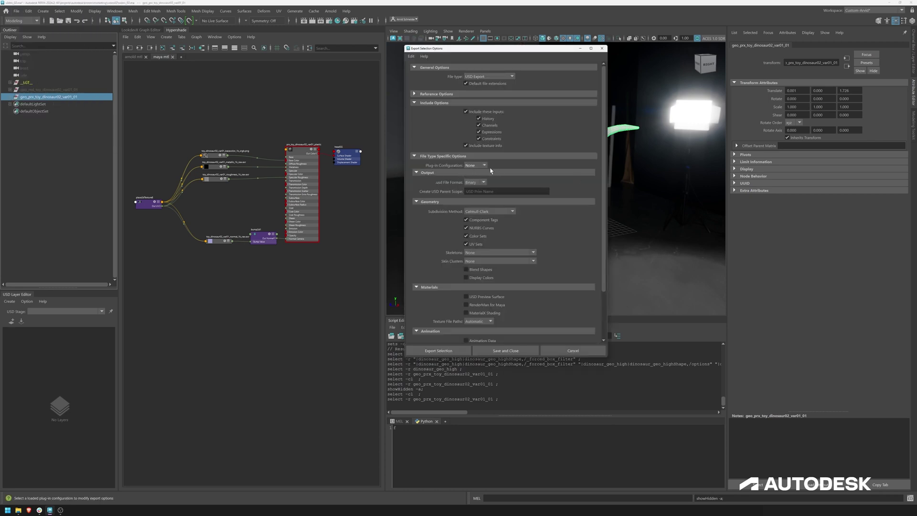
pyautogui.click(474, 314)
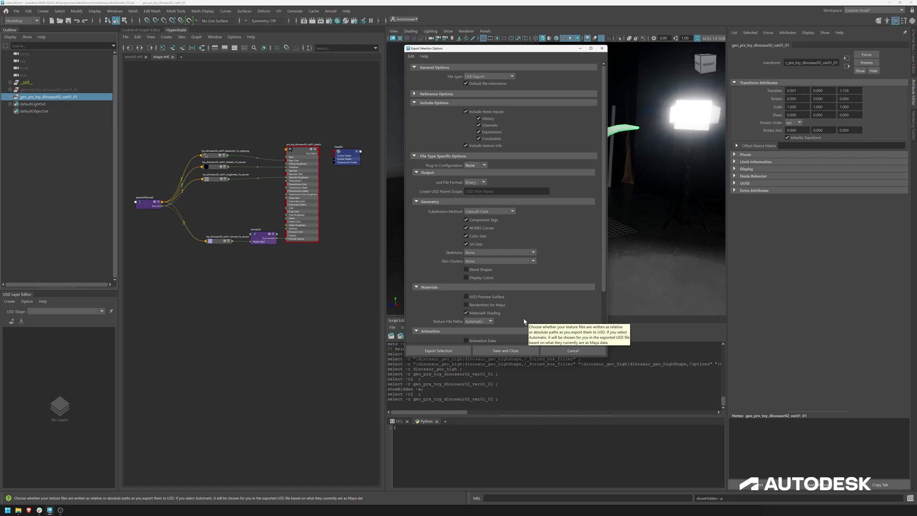
pyautogui.click(437, 350)
# Step: Hide the geo_prx_toy_dinosaur02_var01_01 group and create a USD stage from the file dinosaur_mtl_maya.usd
pyautogui.hotkey('ctrl', 'h')
pyautogui.click(9, 302)
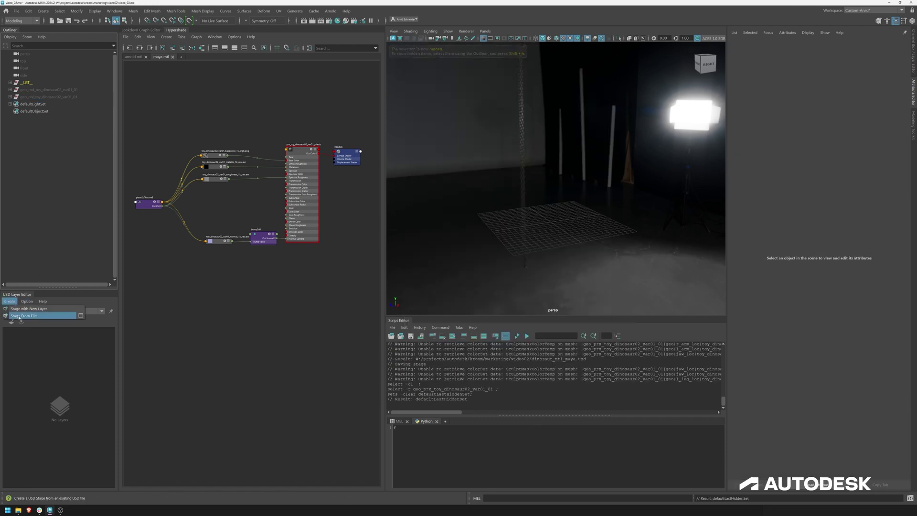
pyautogui.click(20, 316)
pyautogui.click(296, 167)
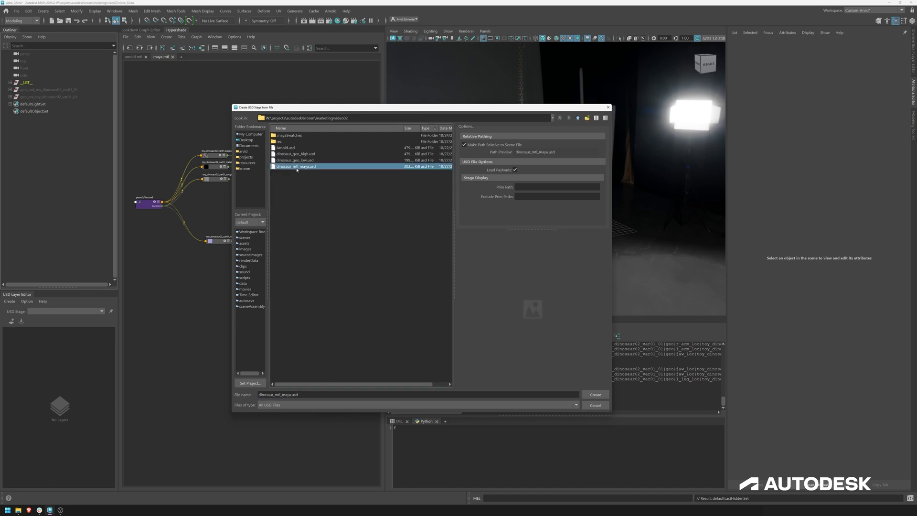
pyautogui.click(595, 395)
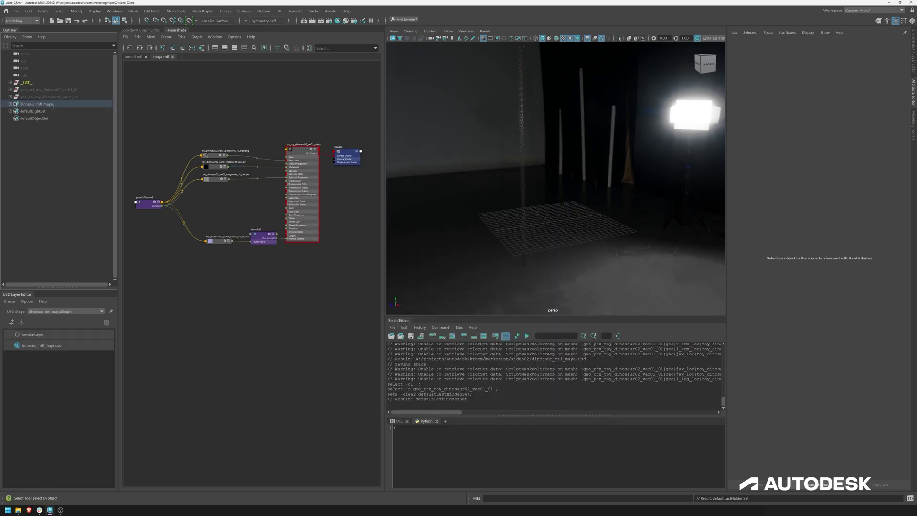
# Step: Expand the dinosaur_mtl_maya stage down to its mtl scope and open the headSG material in the LookdevX graph
pyautogui.click(565, 114)
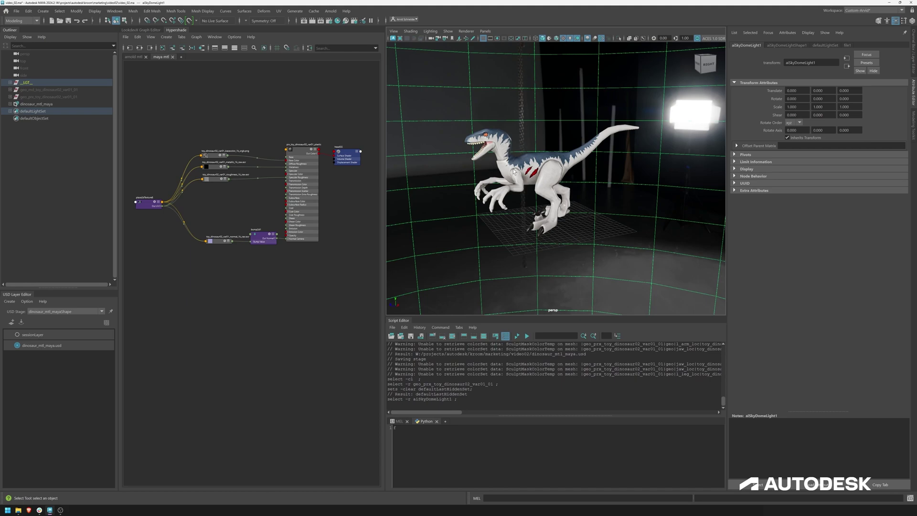
pyautogui.keyDown('alt'); pyautogui.moveTo(514, 171); pyautogui.dragTo(543, 149); pyautogui.keyUp('alt')
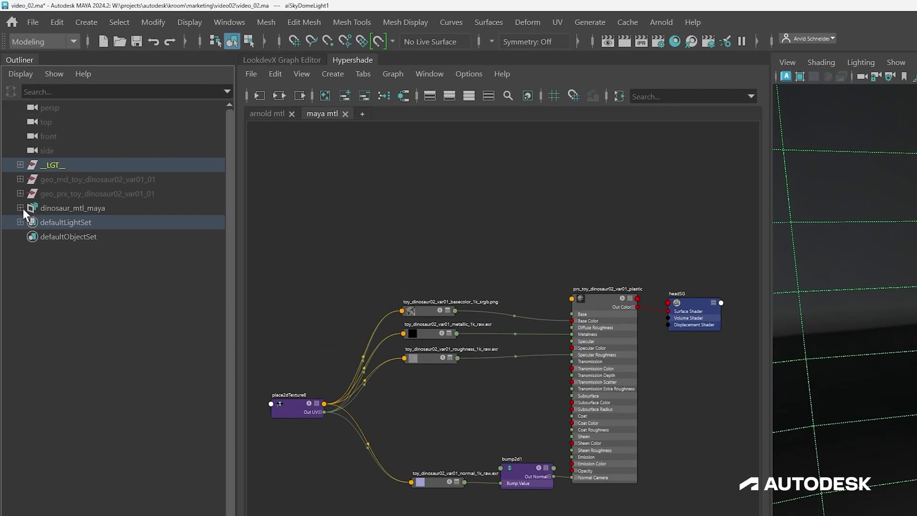
pyautogui.keyDown('shift'); pyautogui.click(20, 208); pyautogui.keyUp('shift')
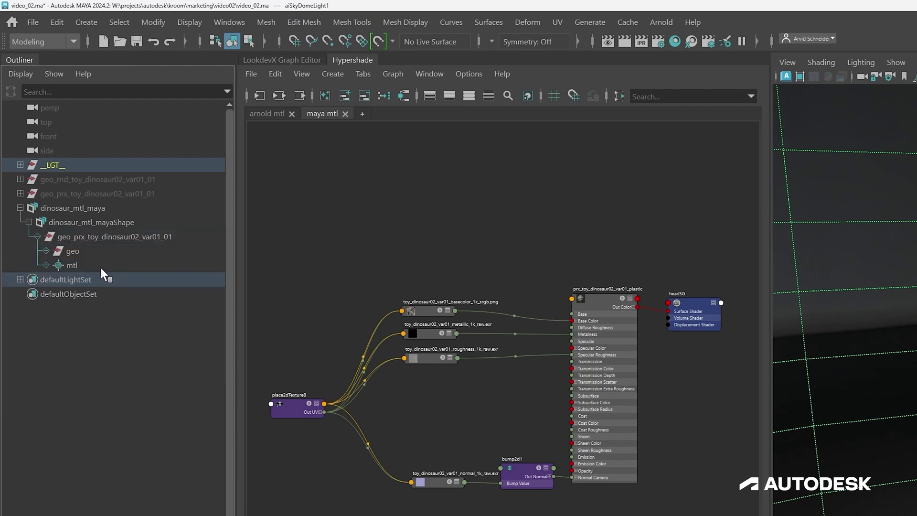
pyautogui.click(45, 264)
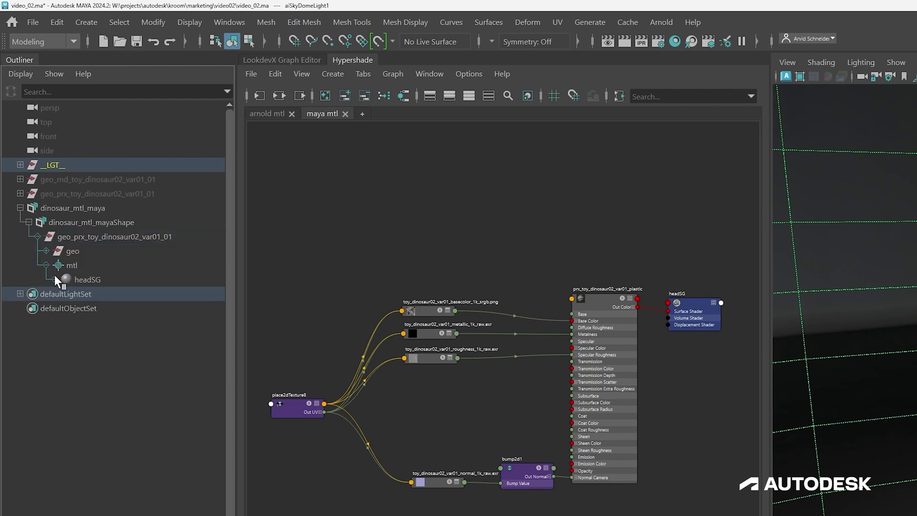
pyautogui.click(104, 282)
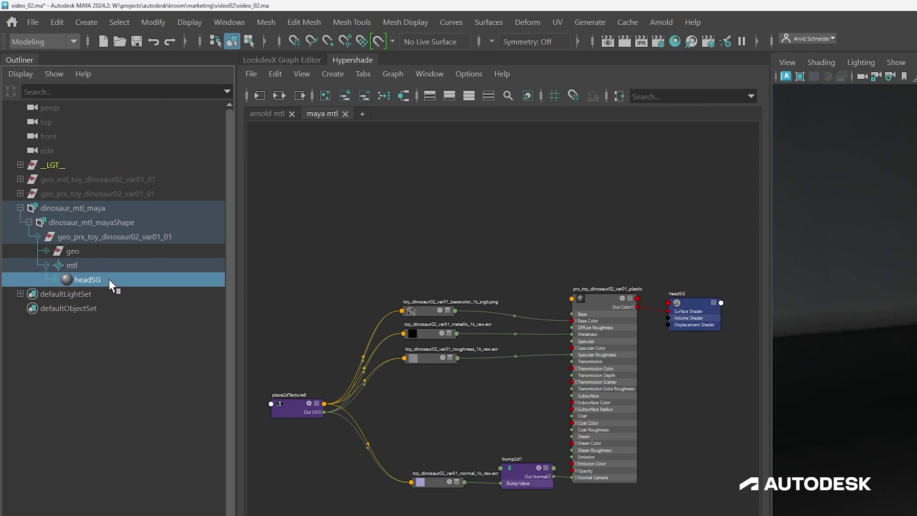
pyautogui.rightClick(109, 280)
pyautogui.click(136, 292)
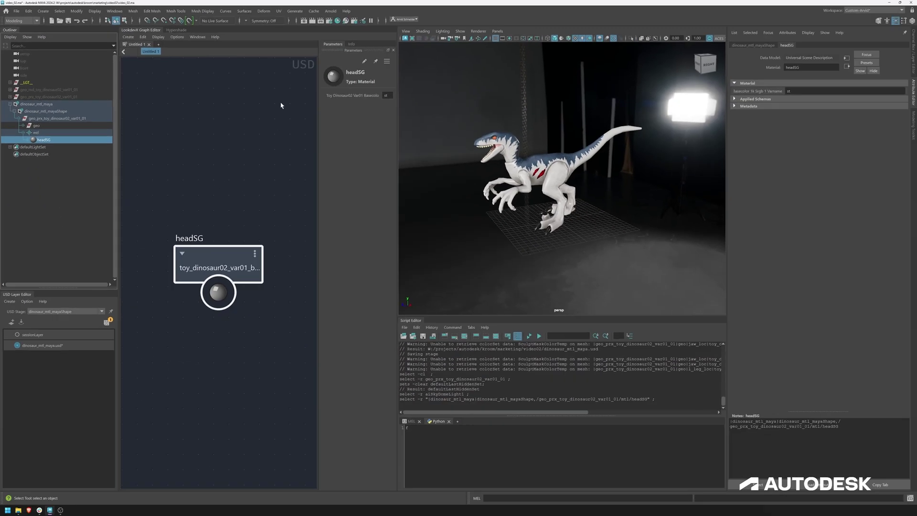
# Step: Enter the headSG material graph and inspect the parameters of the prx_toy_dinosaur02_var01_plastic surface node
pyautogui.scroll(-3, 392, 307)
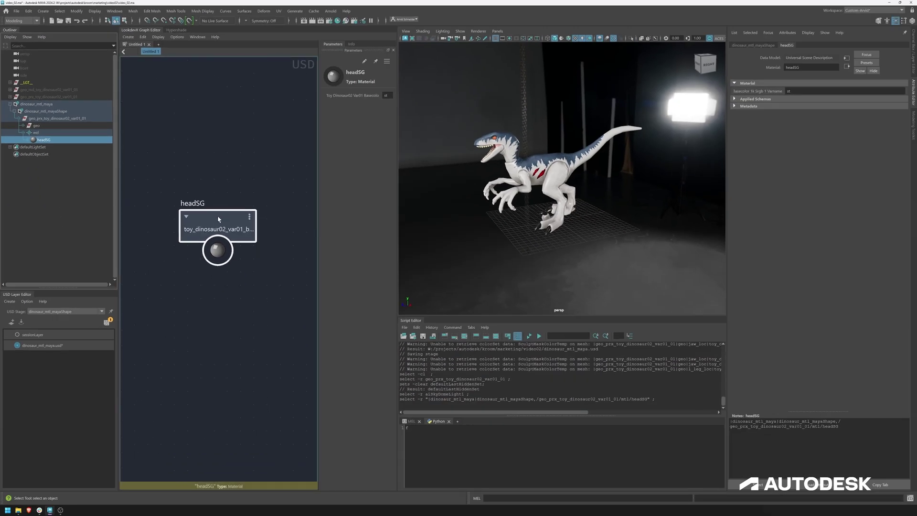
pyautogui.doubleClick(216, 217)
pyautogui.moveTo(176, 213); pyautogui.dragTo(200, 206, button='middle')
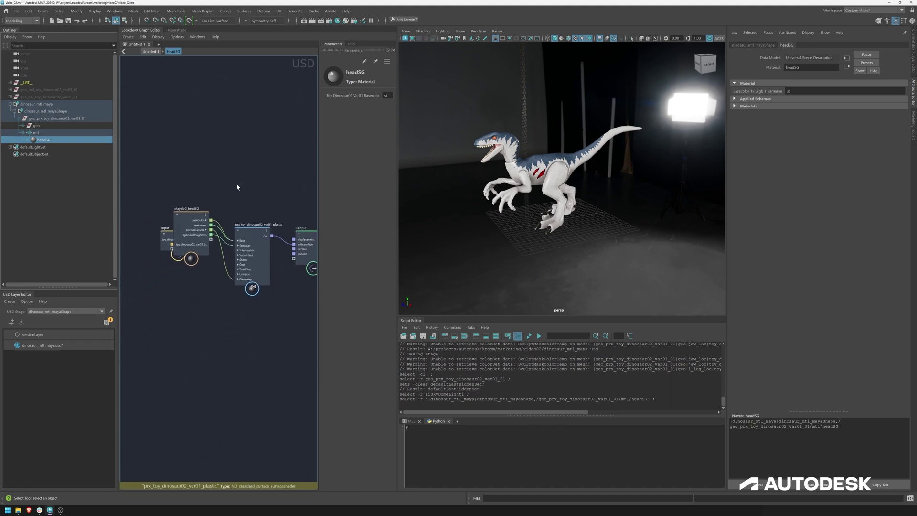
pyautogui.click(254, 227)
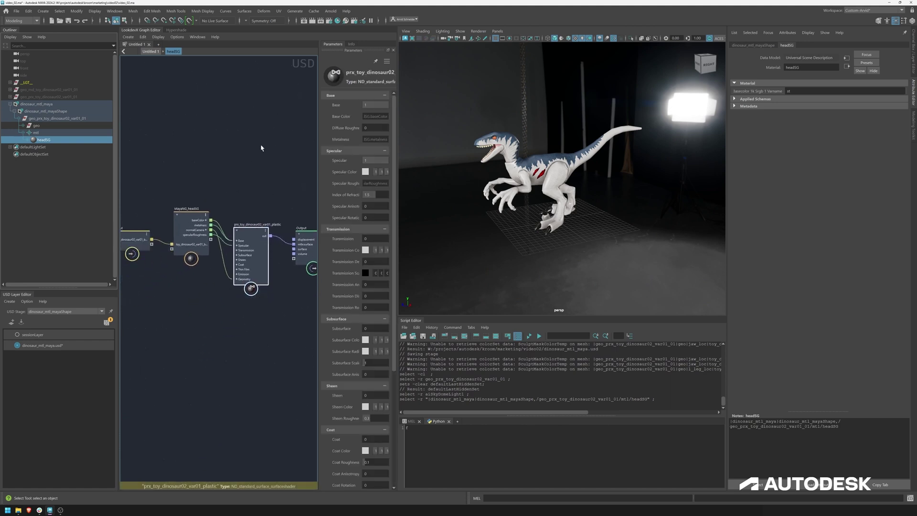
pyautogui.moveTo(240, 188); pyautogui.dragTo(254, 162, button='middle')
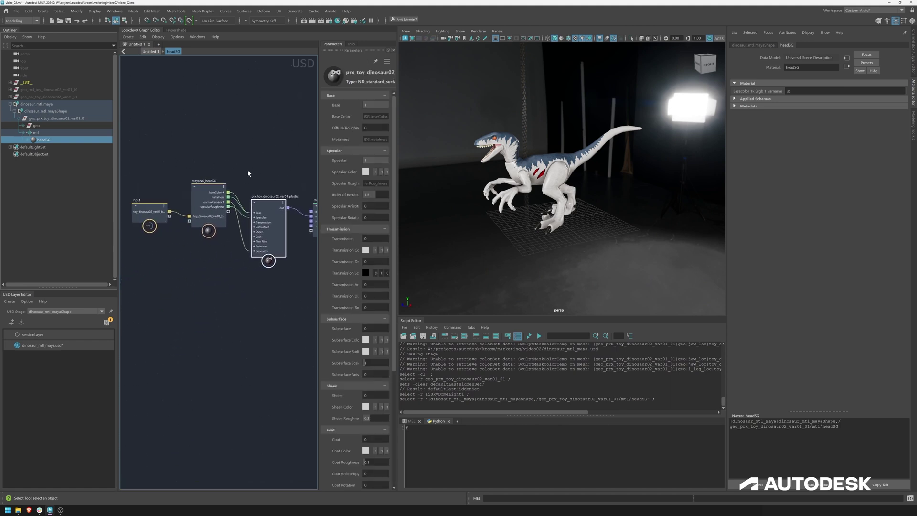
# Step: Enter the MayaNG_headSG compound, collapse its nodes and automatically arrange the graph layout
pyautogui.click(205, 191)
pyautogui.doubleClick(206, 194)
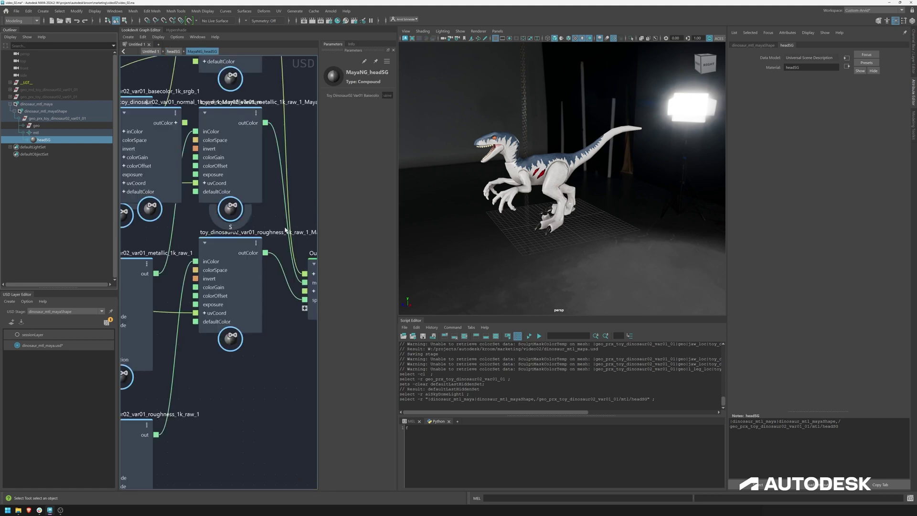
pyautogui.keyDown('alt'); pyautogui.moveTo(296, 214); pyautogui.dragTo(219, 234, button='right'); pyautogui.keyUp('alt')
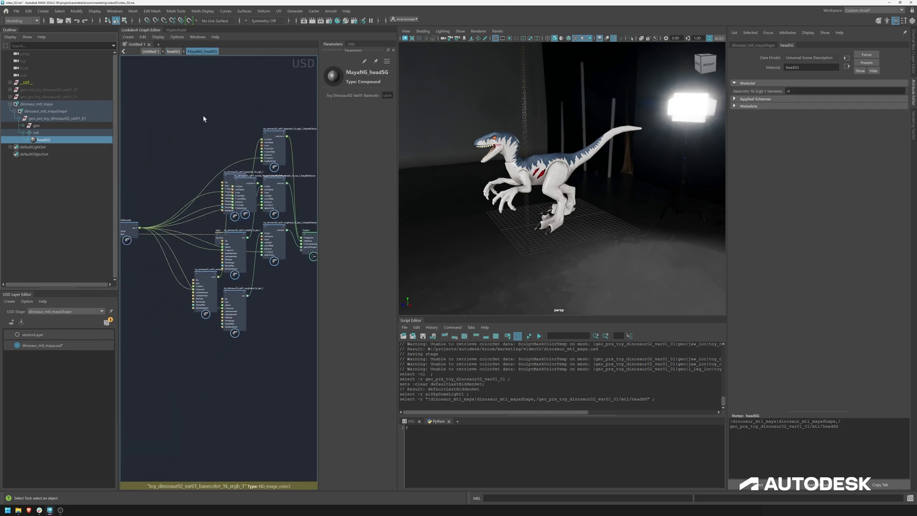
pyautogui.press('1')
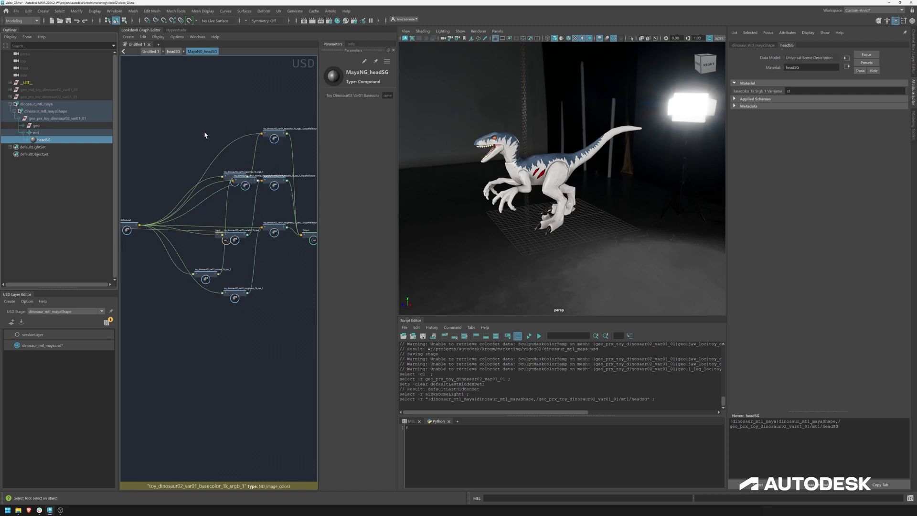
pyautogui.press('l')
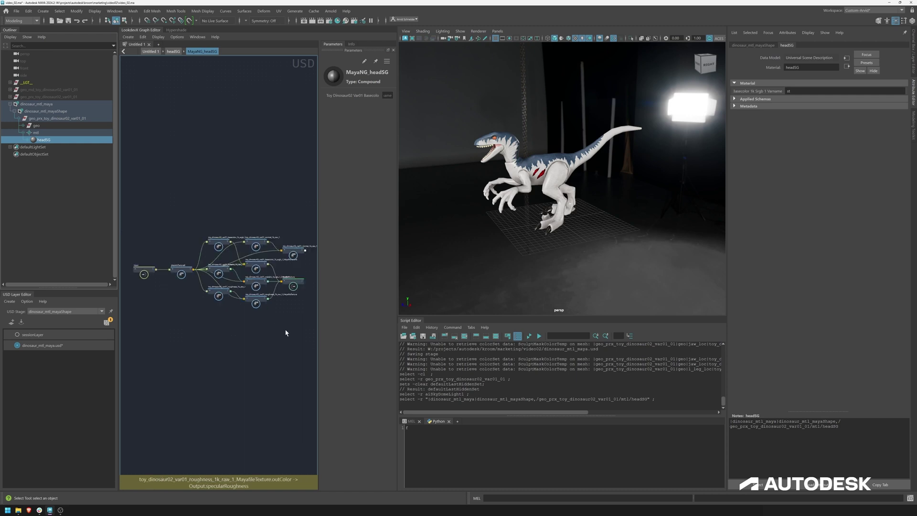
pyautogui.keyDown('alt'); pyautogui.moveTo(276, 324); pyautogui.dragTo(251, 307, button='middle'); pyautogui.keyUp('alt')
pyautogui.scroll(3, 249, 313)
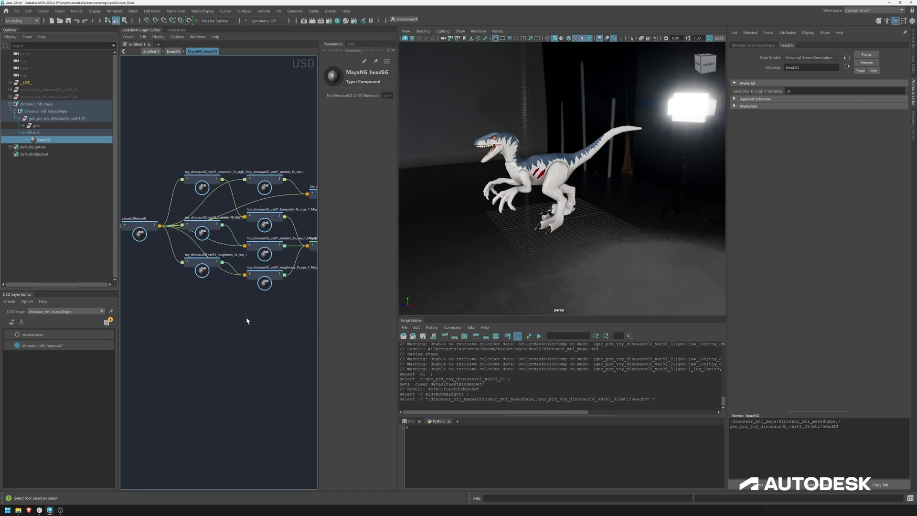
pyautogui.press('l')
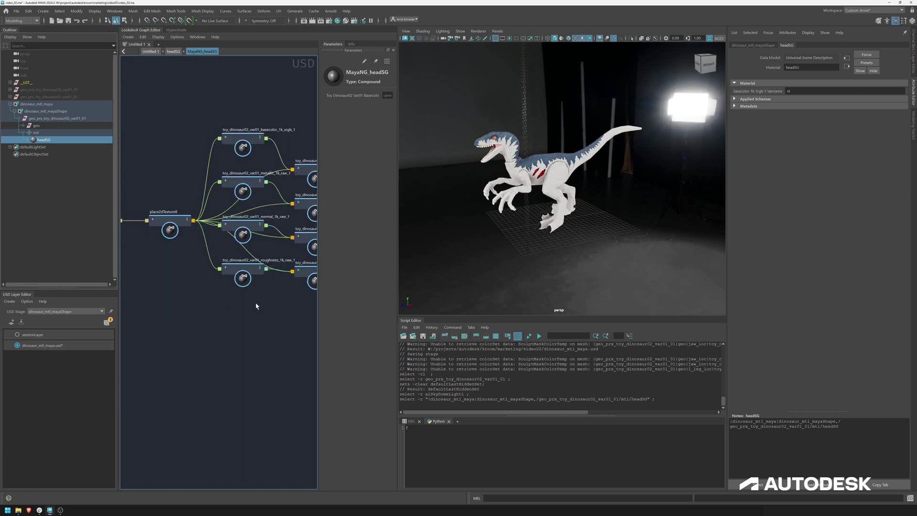
pyautogui.keyDown('alt'); pyautogui.moveTo(272, 301); pyautogui.dragTo(201, 304, button='middle'); pyautogui.keyUp('alt')
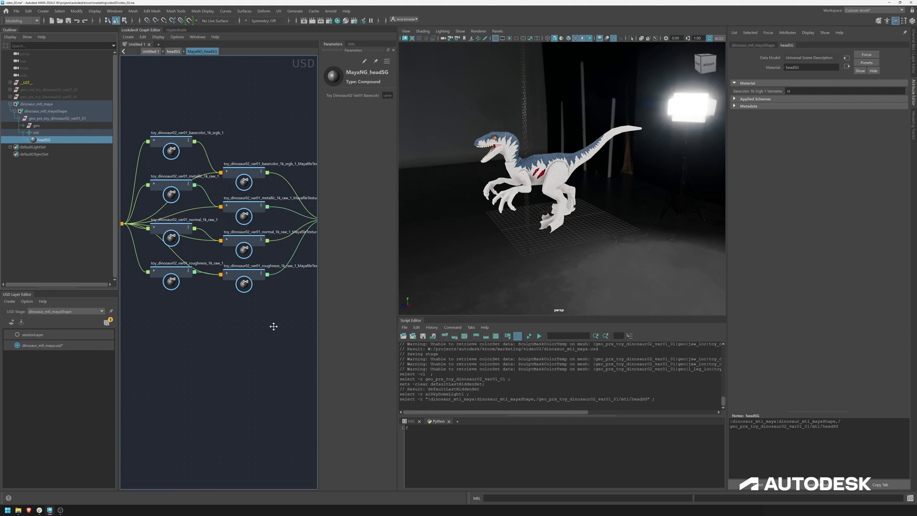
pyautogui.moveTo(272, 324)
pyautogui.mouseDown(button='middle')
pyautogui.moveTo(221, 309)
pyautogui.moveTo(257, 315)
pyautogui.mouseUp(button='middle')
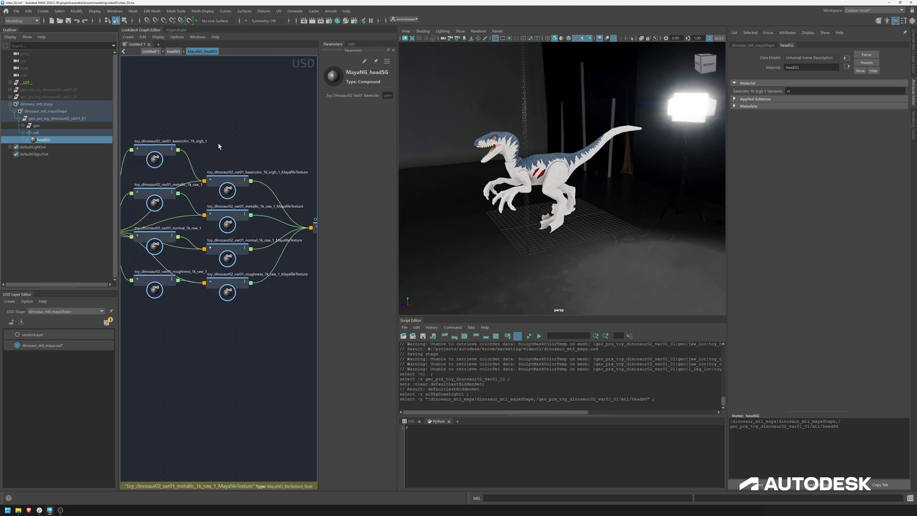
# Step: Inspect the parameters and color space options of the basecolor MayafileTexture node in the MayaNG_headSG compound
pyautogui.moveTo(220, 146); pyautogui.dragTo(250, 137, button='middle')
pyautogui.scroll(1, 250, 152)
pyautogui.click(252, 172)
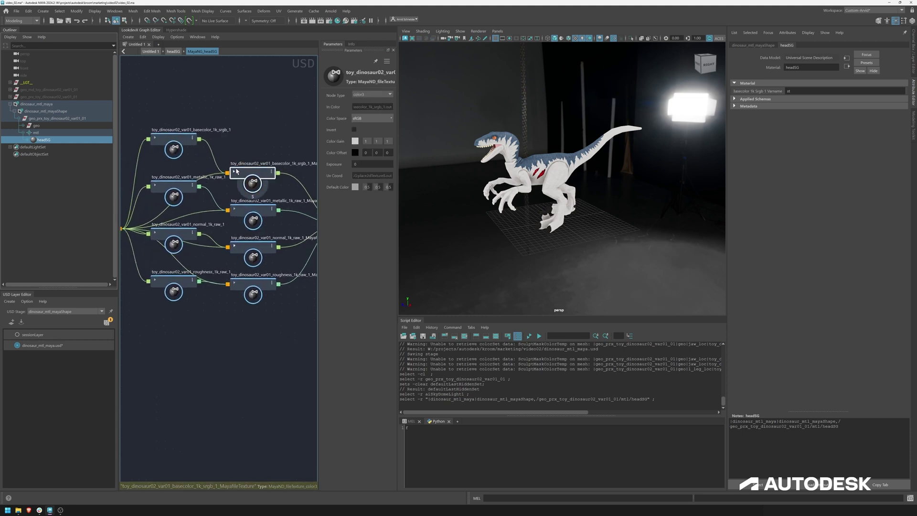
pyautogui.moveTo(318, 123); pyautogui.dragTo(293, 123)
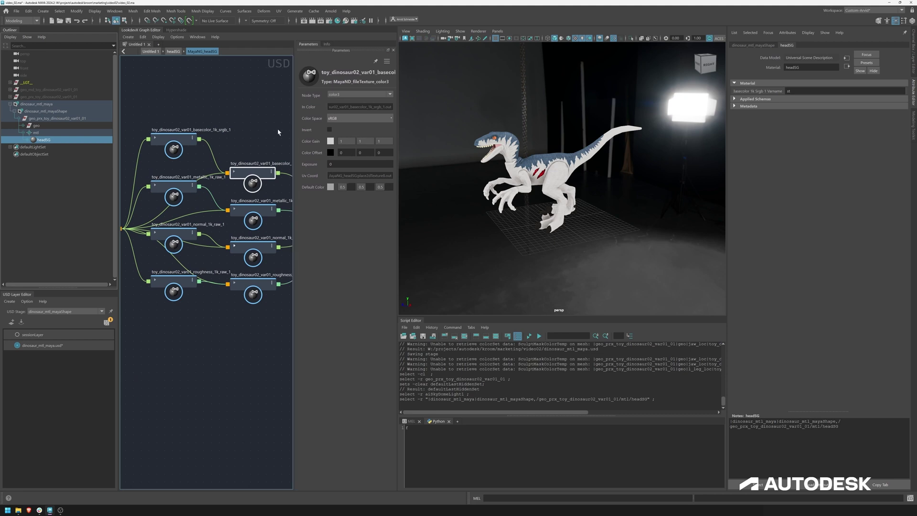
pyautogui.moveTo(260, 135); pyautogui.dragTo(233, 125, button='middle')
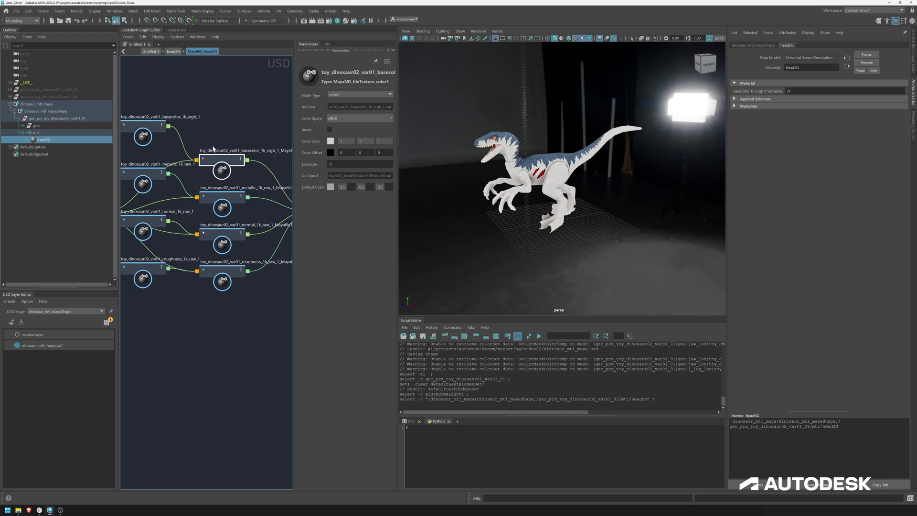
pyautogui.keyDown('alt'); pyautogui.moveTo(210, 128); pyautogui.dragTo(229, 118, button='middle'); pyautogui.keyUp('alt')
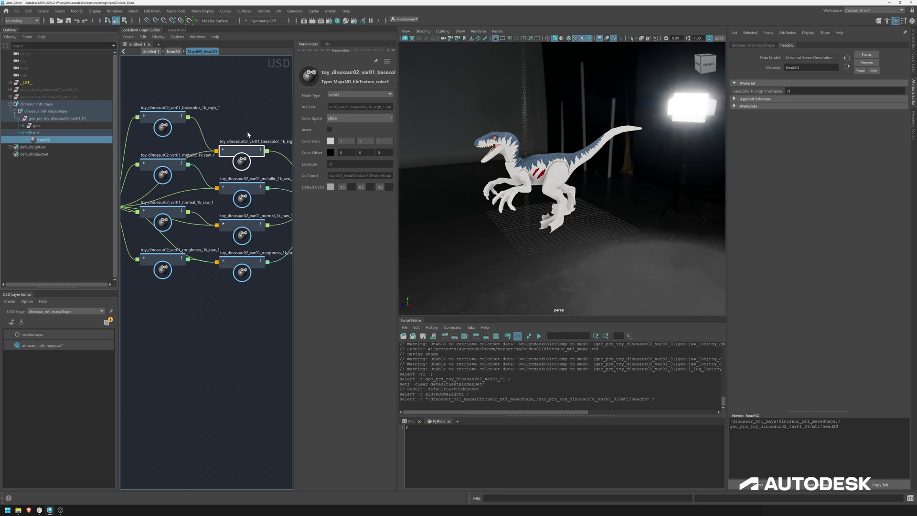
pyautogui.click(365, 119)
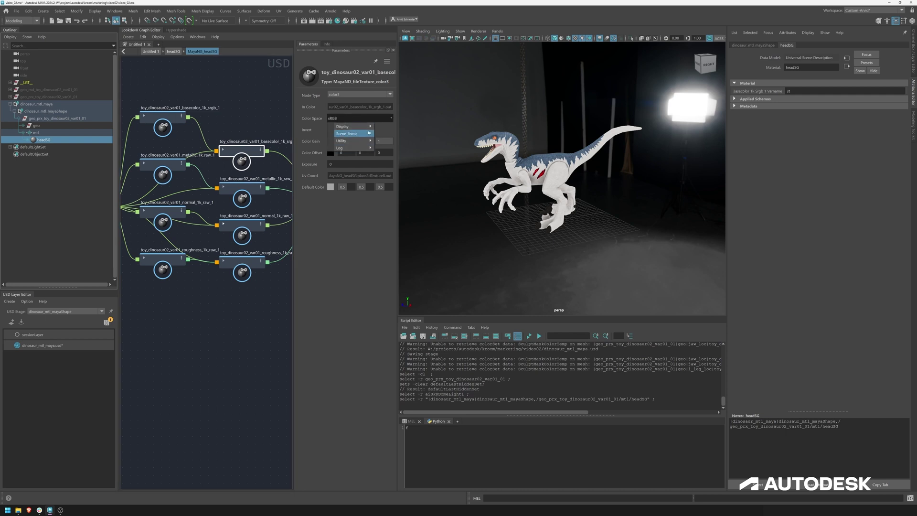
pyautogui.click(263, 120)
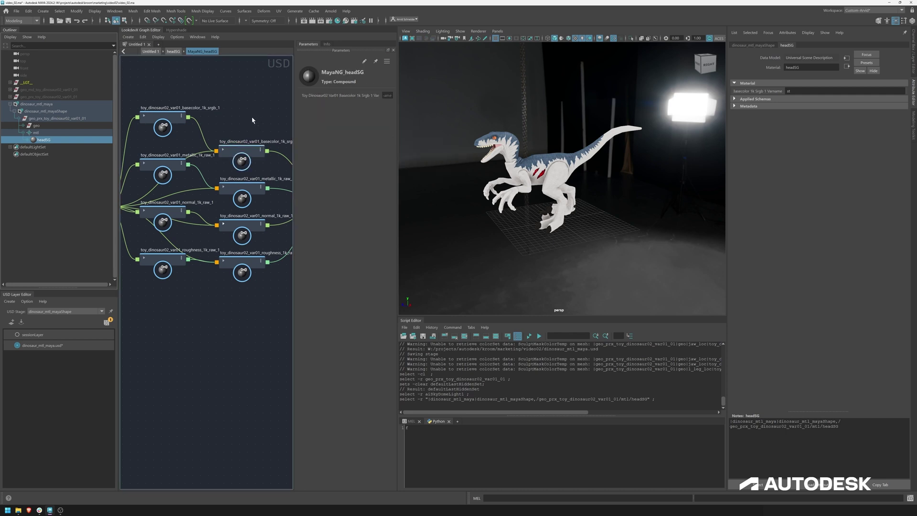
# Step: Inspect the place2dTexture8 node's parameters and its connections through the file textures to the compound output
pyautogui.moveTo(244, 124); pyautogui.dragTo(252, 107, button='middle')
pyautogui.moveTo(149, 130); pyautogui.dragTo(249, 114, button='middle')
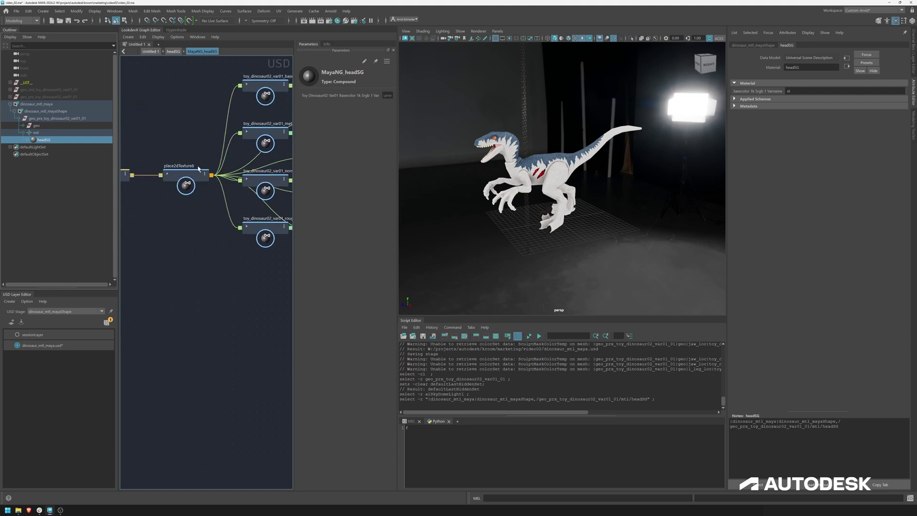
pyautogui.moveTo(192, 137); pyautogui.dragTo(174, 148, button='middle')
pyautogui.click(183, 185)
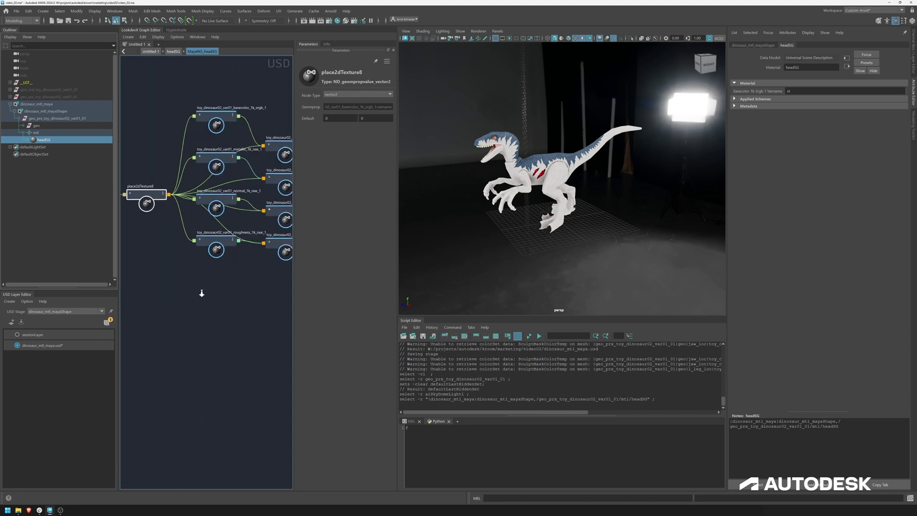
pyautogui.keyDown('alt'); pyautogui.moveTo(200, 291); pyautogui.dragTo(204, 291, button='middle'); pyautogui.keyUp('alt')
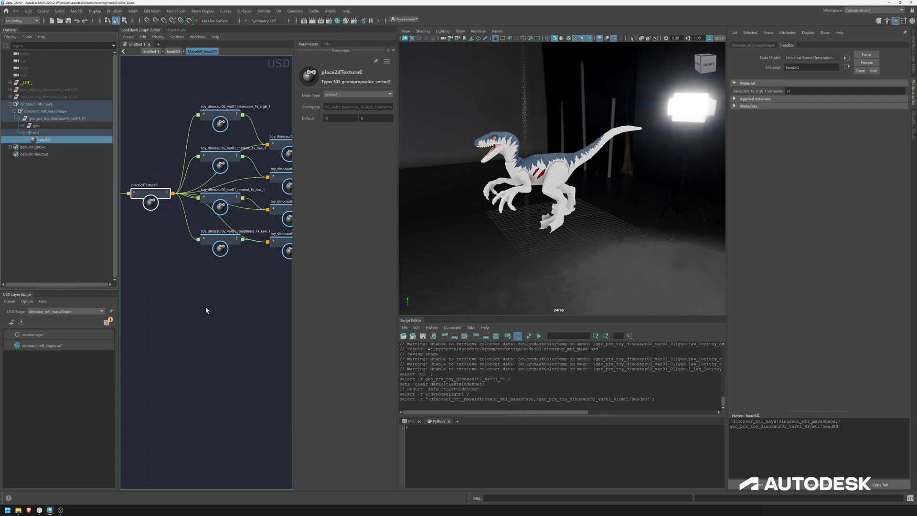
pyautogui.keyDown('alt'); pyautogui.moveTo(263, 286); pyautogui.dragTo(194, 301, button='middle'); pyautogui.keyUp('alt')
pyautogui.scroll(-1, 225, 291)
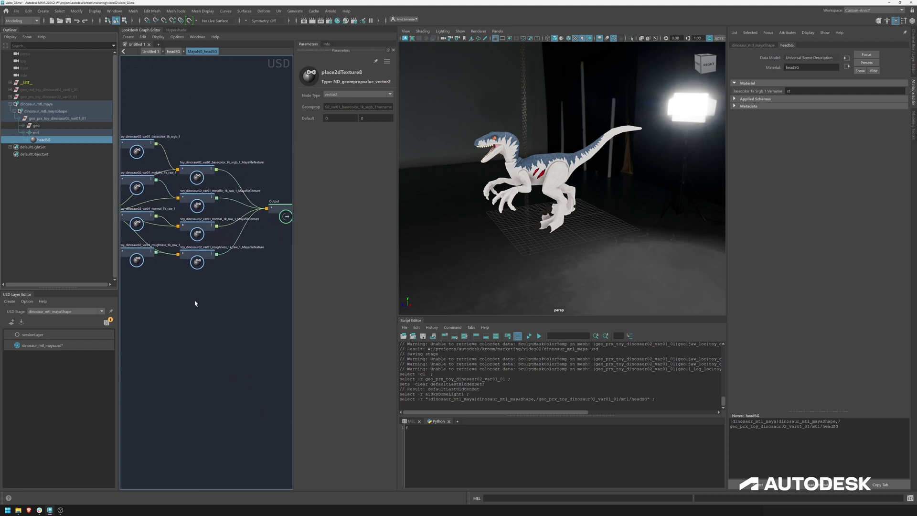
pyautogui.click(204, 118)
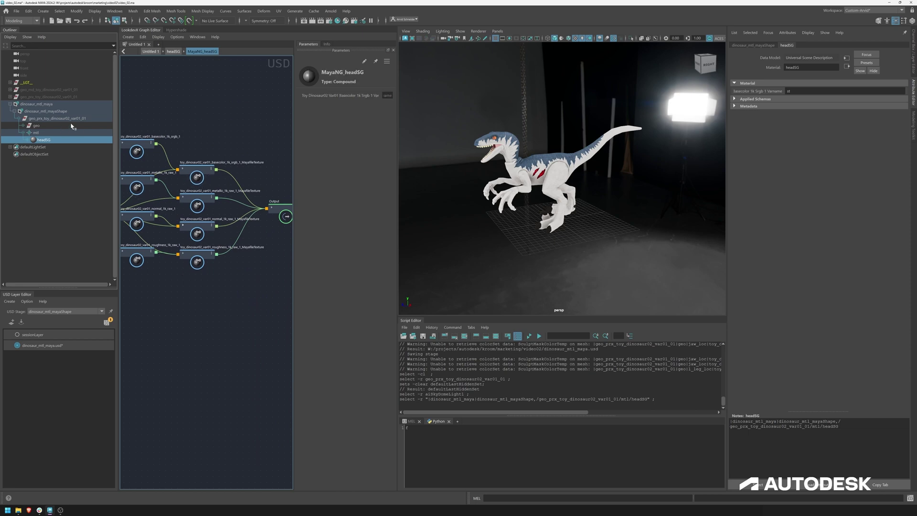
# Step: Delete the geo prim from the dinosaur_mtl_maya stage and save the stage over dinosaur_mtl_maya.usd
pyautogui.click(46, 126)
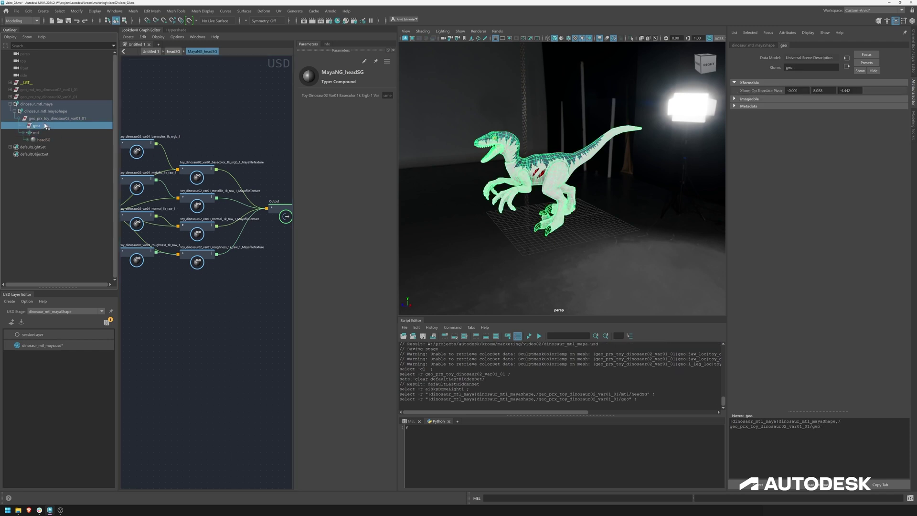
pyautogui.press('Delete')
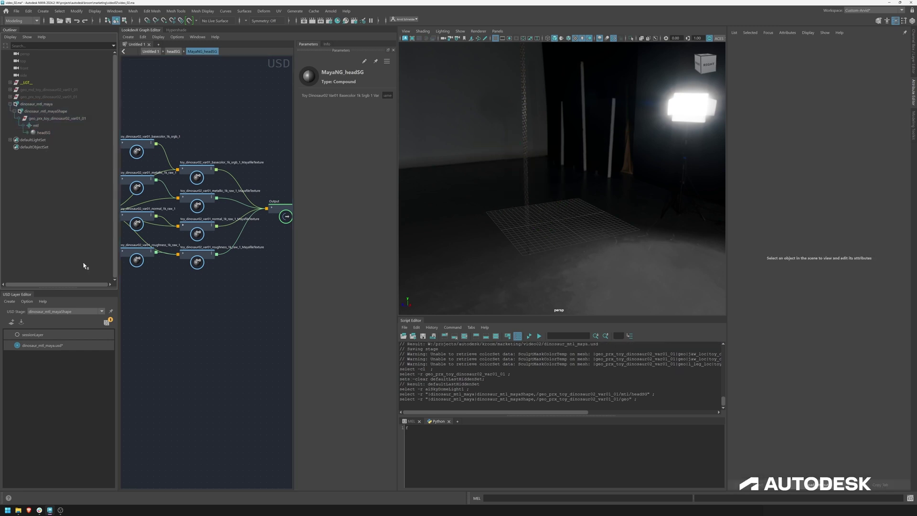
pyautogui.click(106, 322)
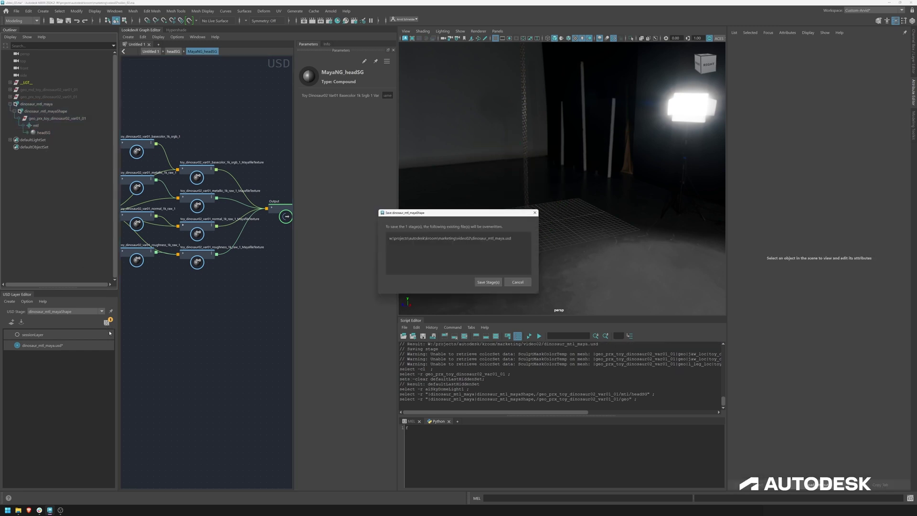
pyautogui.click(488, 282)
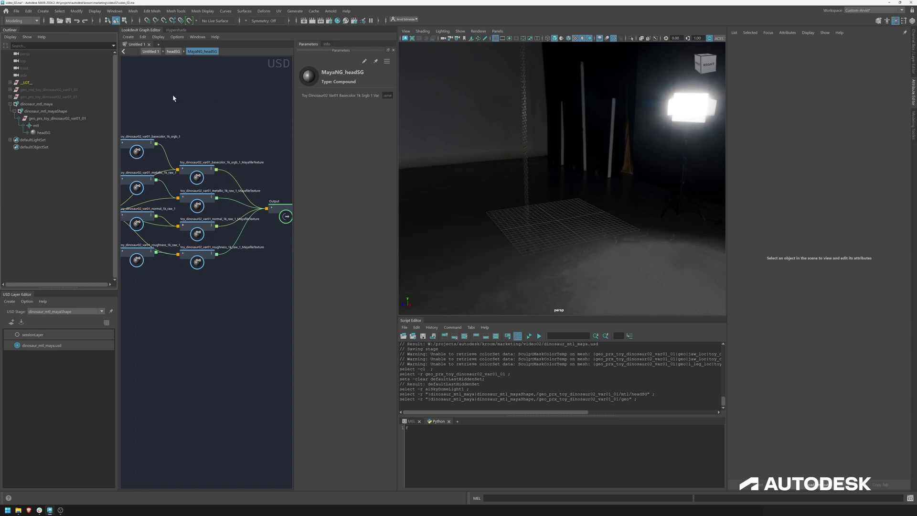
# Step: Hide the dinosaur_mtl_maya stage and unhide the geo_rnd_toy_dinosaur02_var01_01 group
pyautogui.click(10, 103)
pyautogui.click(43, 103)
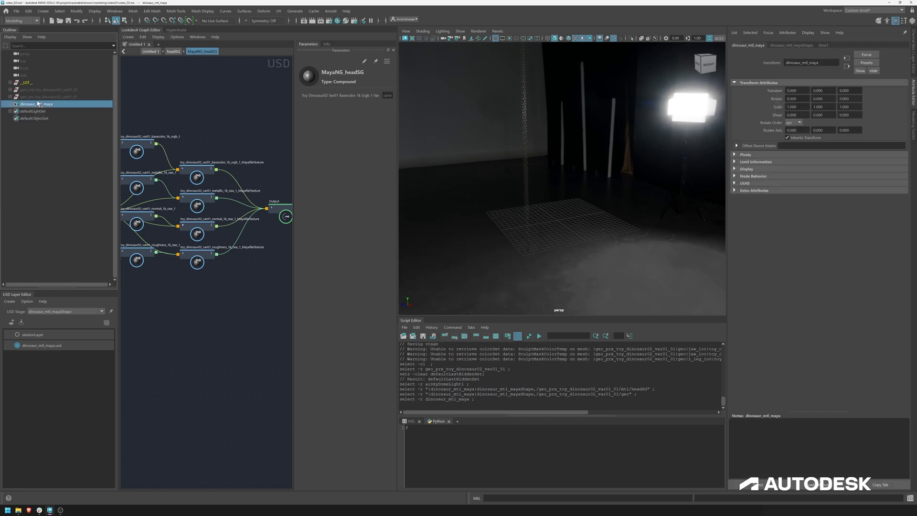
pyautogui.hotkey('ctrl', 'h')
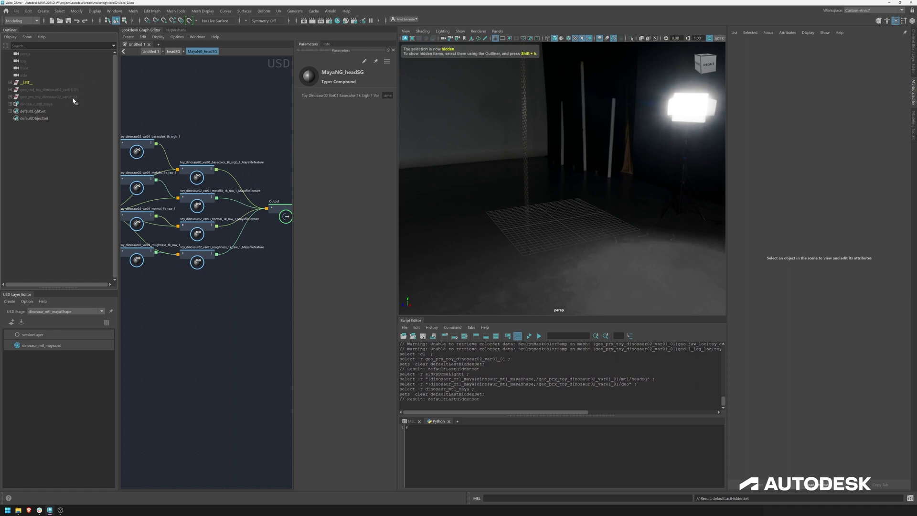
pyautogui.click(67, 89)
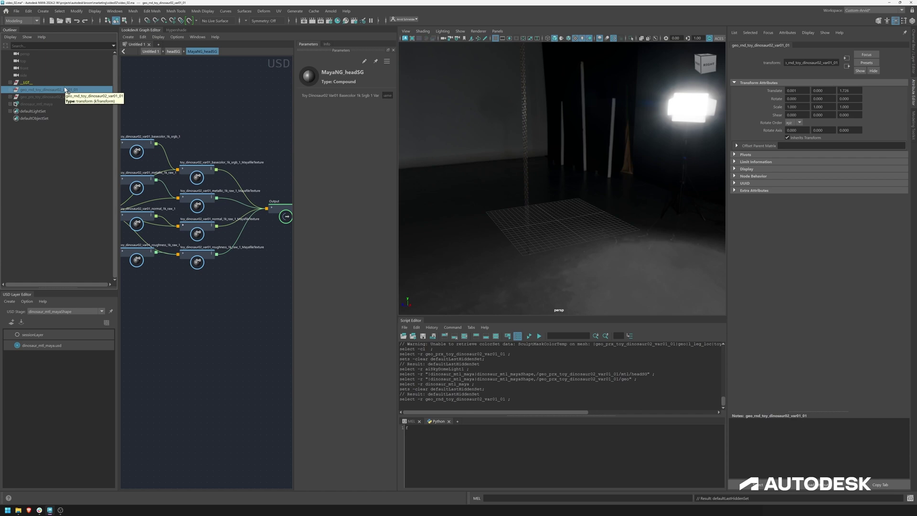
pyautogui.hotkey('shift', 'h')
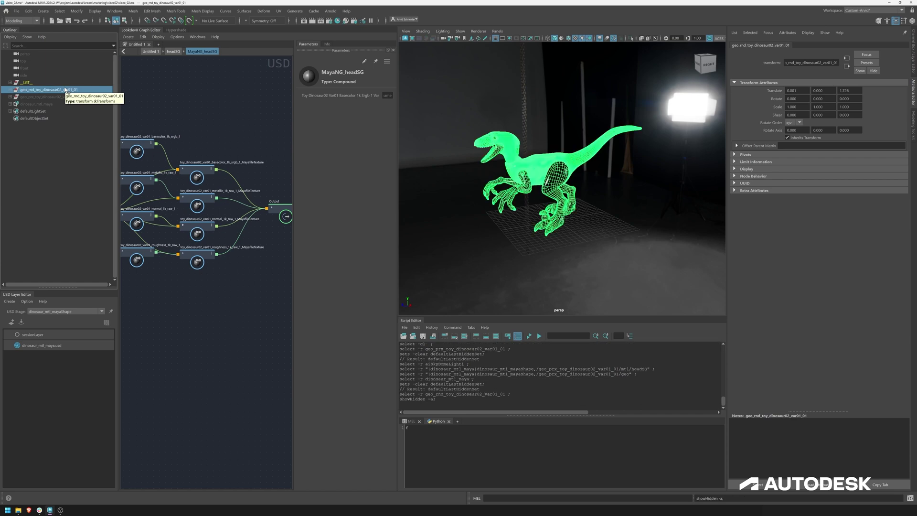
# Step: Open the Arnold material network in the Hypershade and inspect the ArnoldSTS surface shader's attributes
pyautogui.click(175, 29)
pyautogui.click(133, 57)
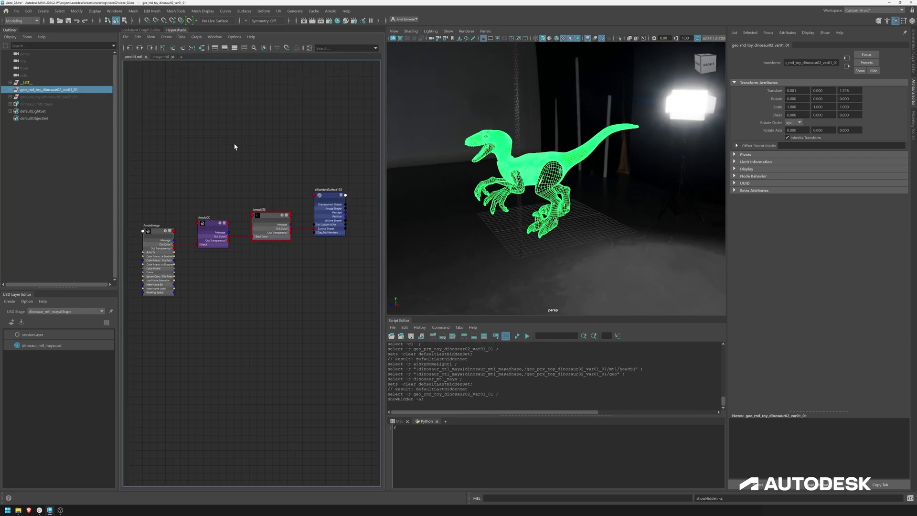
pyautogui.click(332, 300)
pyautogui.scroll(1, 264, 288)
pyautogui.keyDown('alt'); pyautogui.moveTo(270, 284); pyautogui.dragTo(262, 261, button='middle'); pyautogui.keyUp('alt')
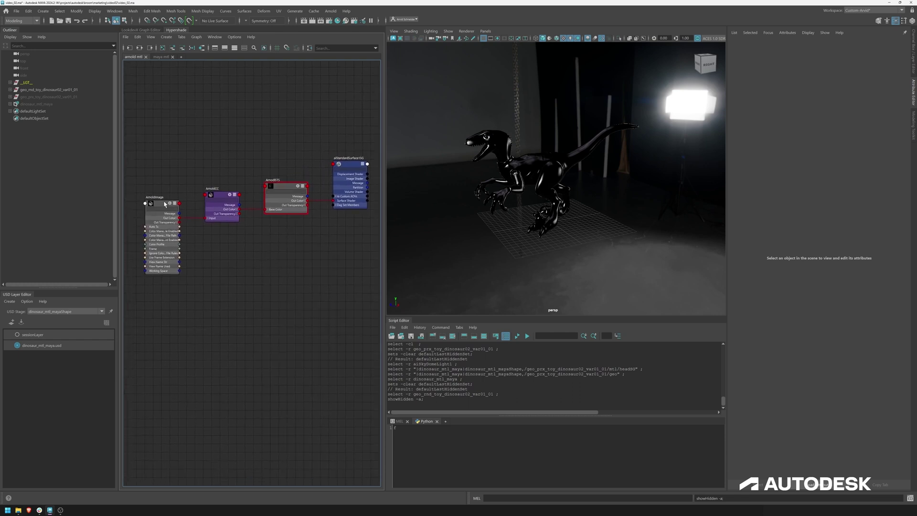
pyautogui.click(285, 186)
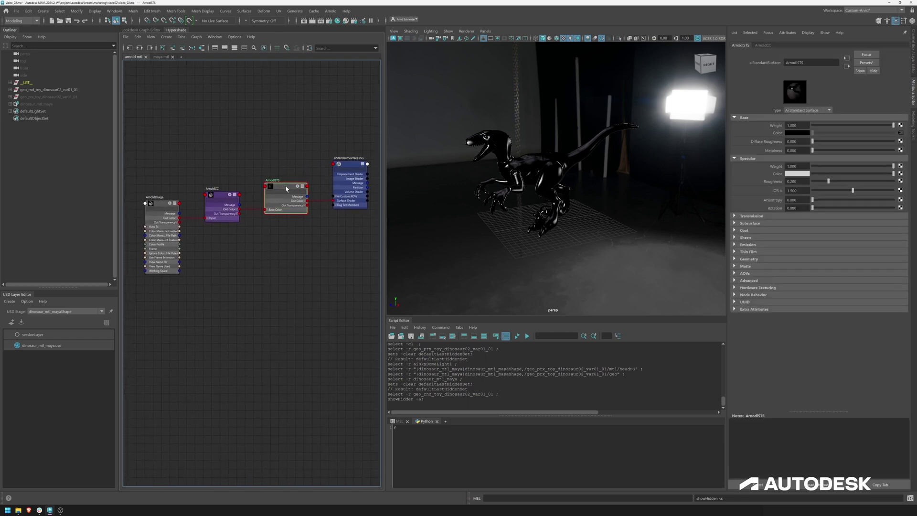
pyautogui.scroll(1, 377, 239)
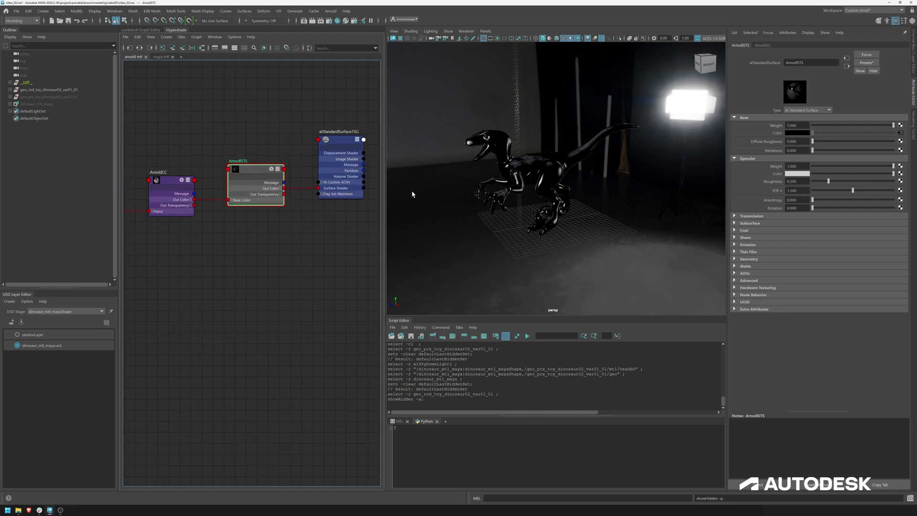
# Step: Temporarily replace the ArnoldCC input of the ArnoldSTS base color with a flat grey, and restore the connection
pyautogui.keyDown('alt'); pyautogui.moveTo(299, 225); pyautogui.dragTo(308, 195, button='middle'); pyautogui.keyUp('alt')
pyautogui.click(213, 194)
pyautogui.press('Delete')
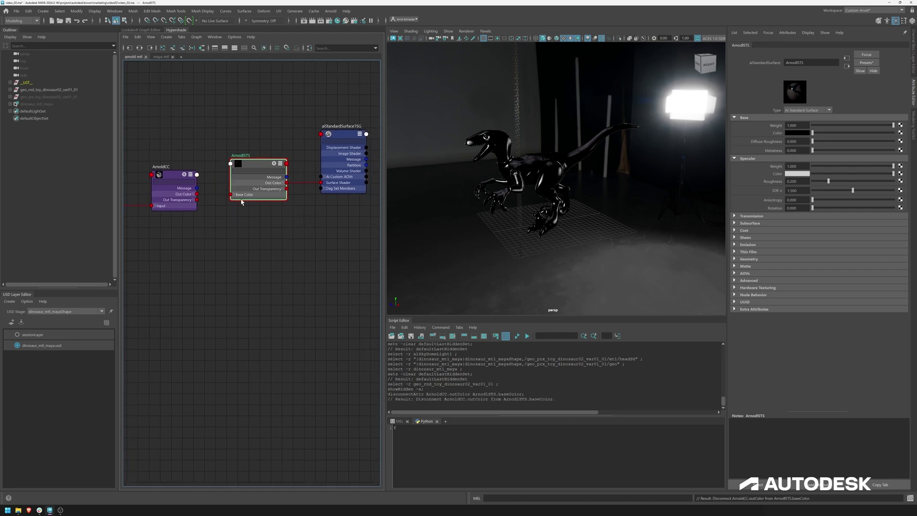
pyautogui.moveTo(811, 133); pyautogui.dragTo(838, 133)
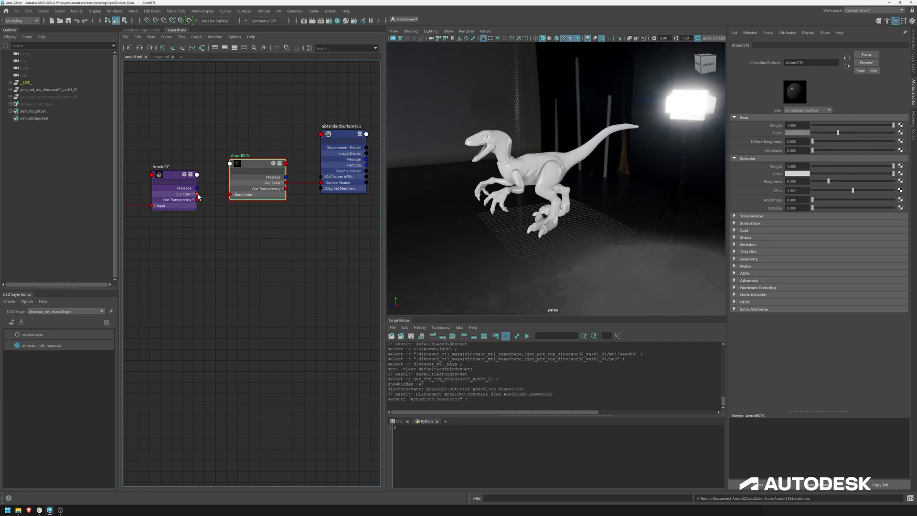
pyautogui.moveTo(196, 194); pyautogui.dragTo(230, 195)
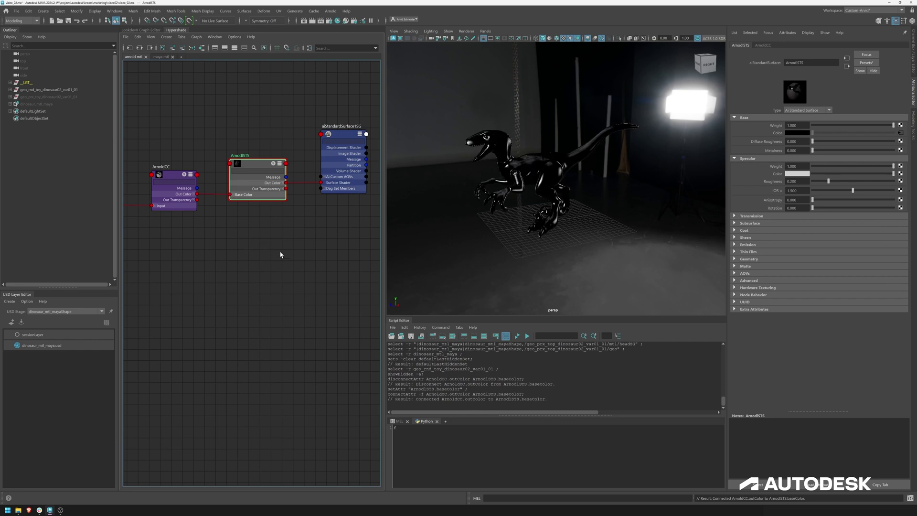
pyautogui.press('a')
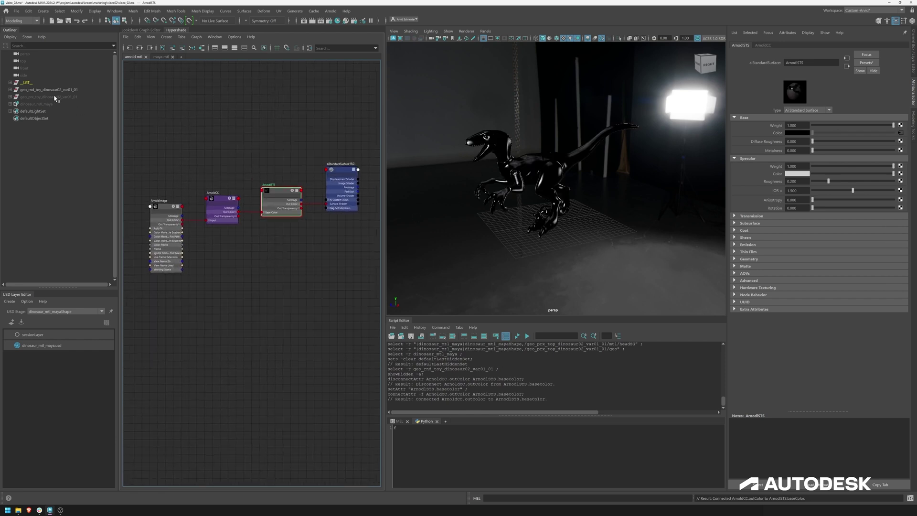
# Step: Configure the USD export options for the selected geo_rnd_toy_dinosaur02_var01_01 group, including the plug-in configuration and MaterialX shading
pyautogui.click(65, 90)
pyautogui.click(16, 10)
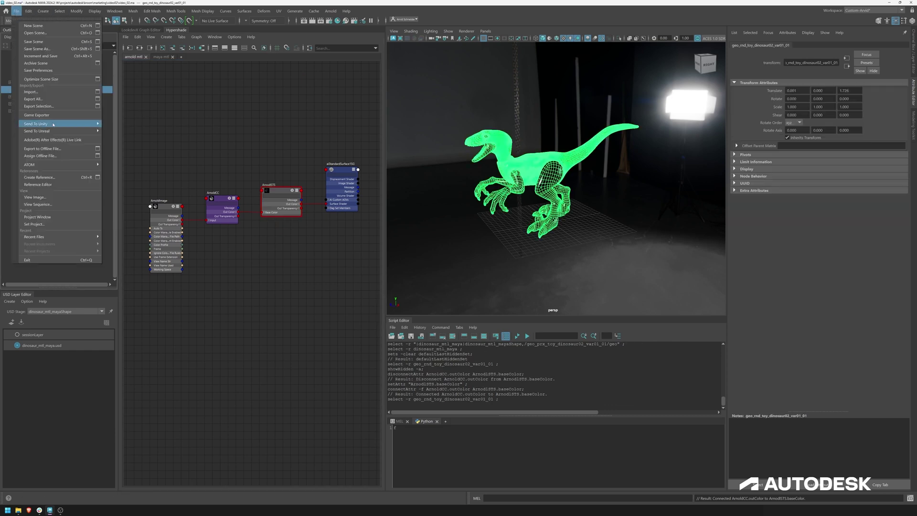
pyautogui.click(97, 106)
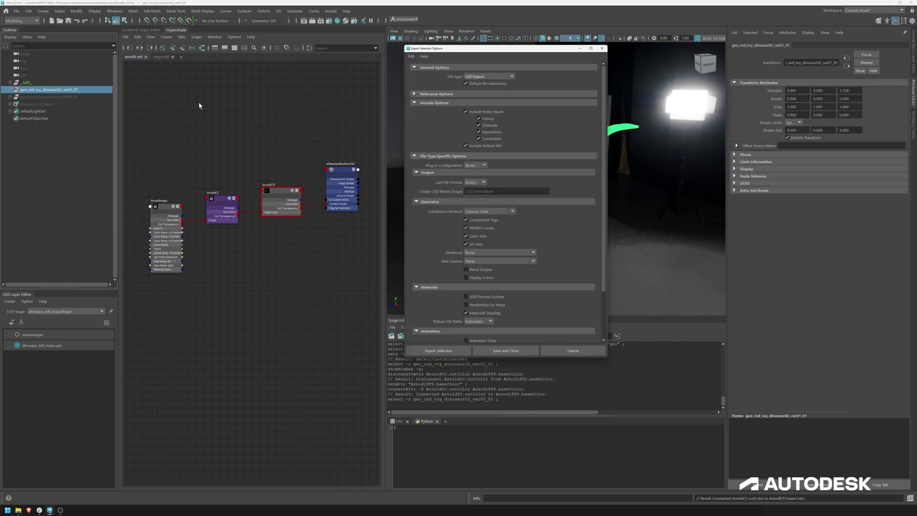
pyautogui.click(473, 165)
pyautogui.click(473, 180)
pyautogui.click(495, 315)
pyautogui.click(439, 351)
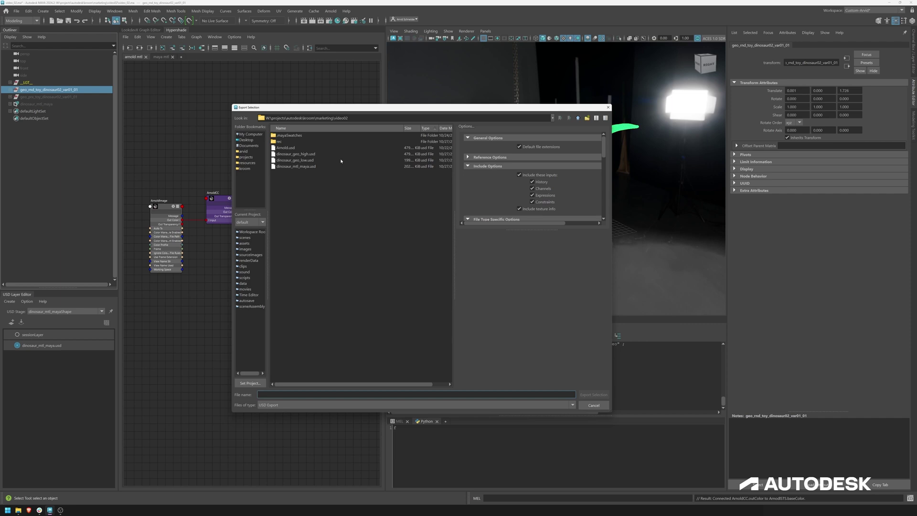
# Step: Export the selected group as dinosaur_mtl_arnold.usd in the video02 folder and clear the selection
pyautogui.click(312, 167)
pyautogui.moveTo(282, 395); pyautogui.dragTo(288, 394)
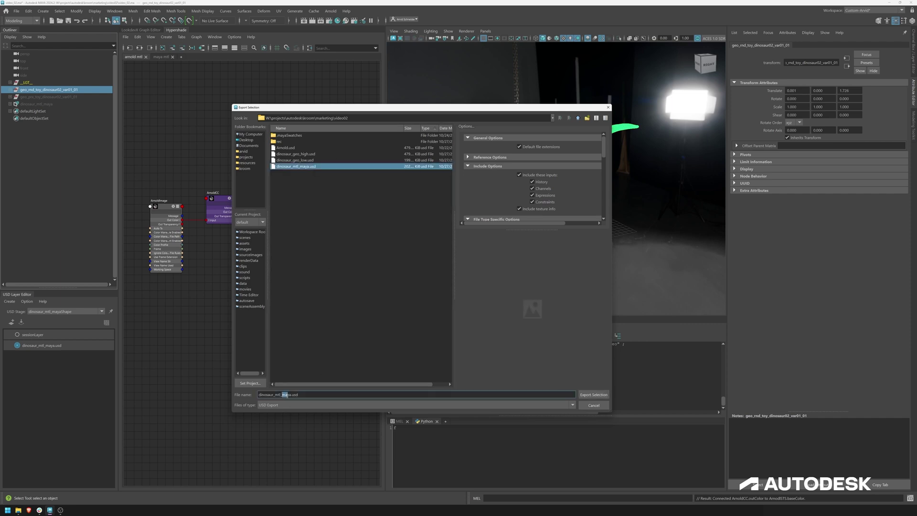
pyautogui.write('a')
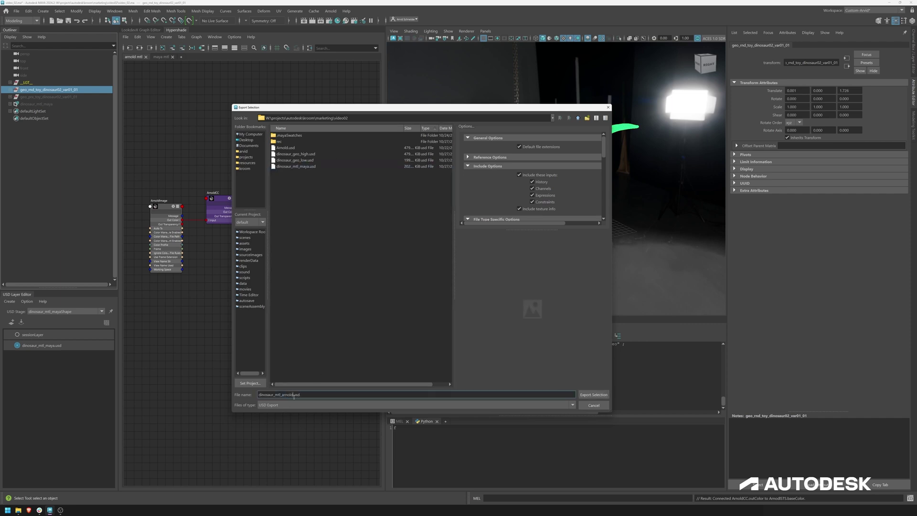
pyautogui.press('Return')
pyautogui.click(162, 180)
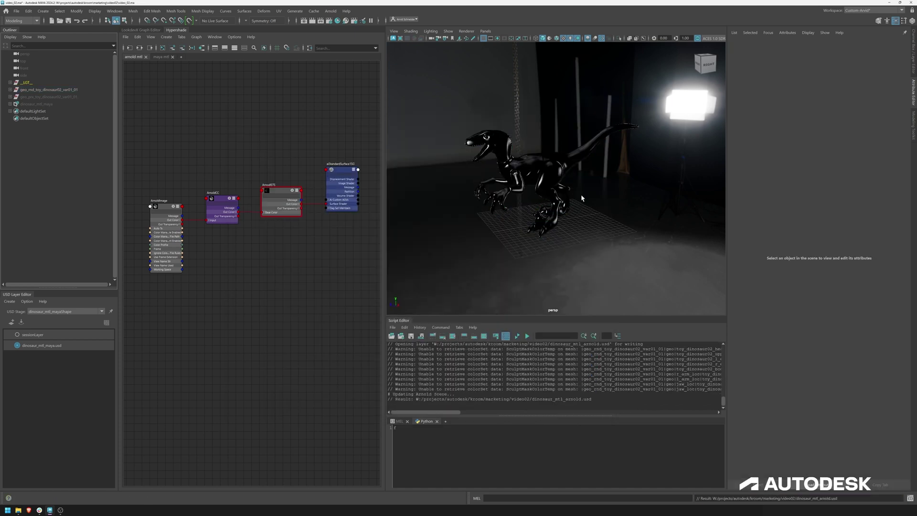
# Step: Hide the geo_rnd_toy_dinosaur02_var01_01 group and delete the dinosaur_mtl_maya stage from the scene
pyautogui.click(77, 90)
pyautogui.hotkey('ctrl', 'h')
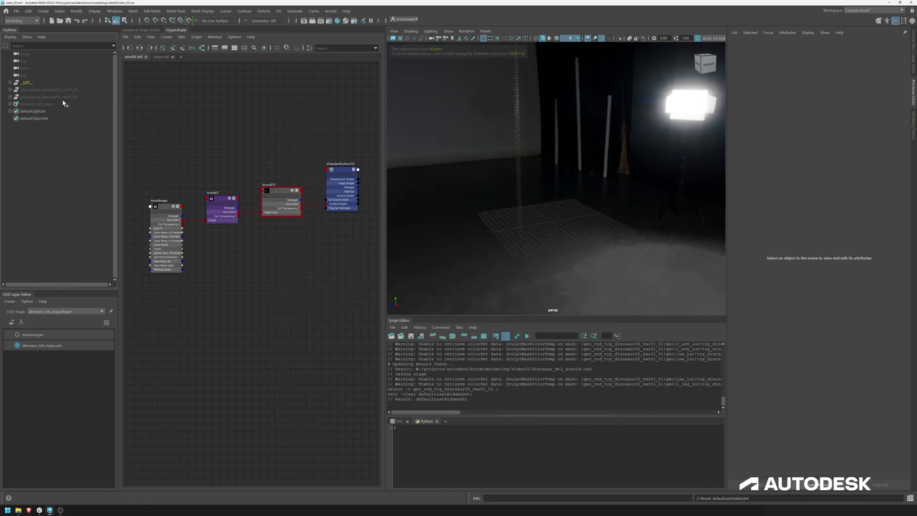
pyautogui.click(56, 105)
pyautogui.press('Delete')
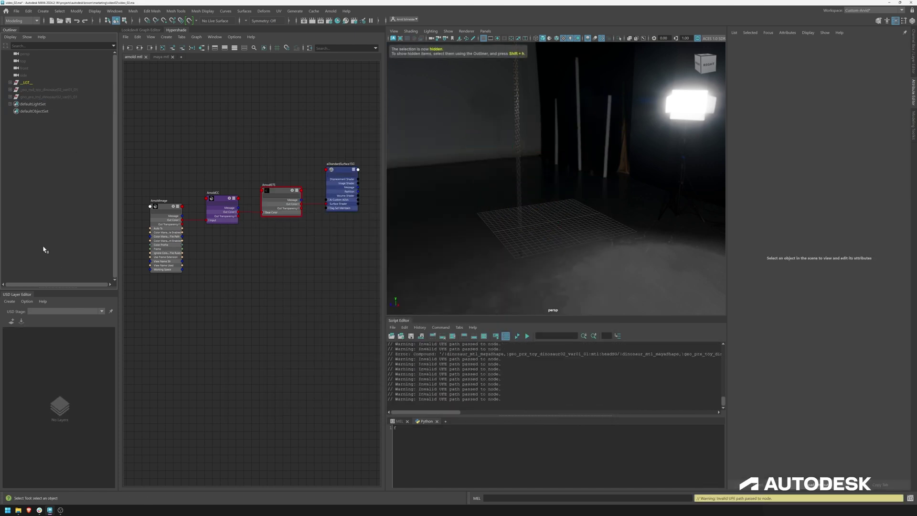
# Step: Create a USD stage from the dinosaur_mtl_arnold.usd file and select dinosaur_mtl_arnold in the scene
pyautogui.click(9, 300)
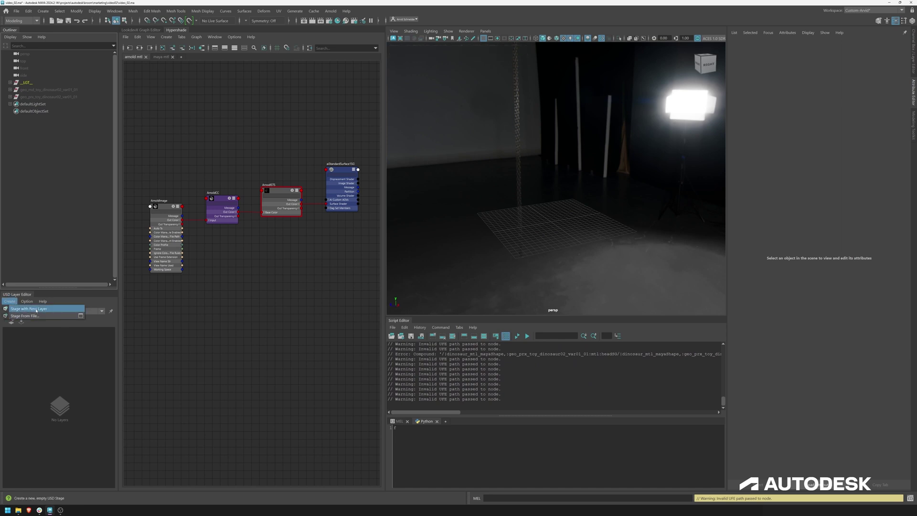
pyautogui.click(29, 315)
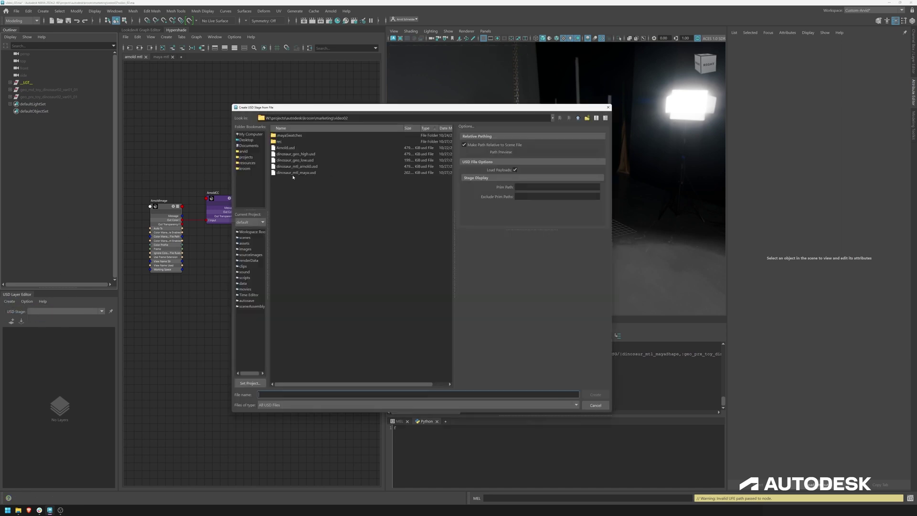
pyautogui.click(596, 395)
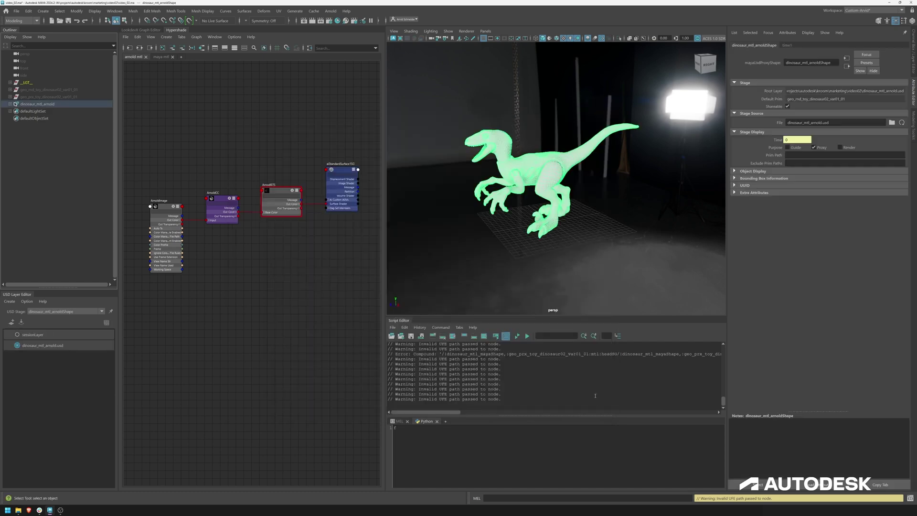
pyautogui.click(56, 106)
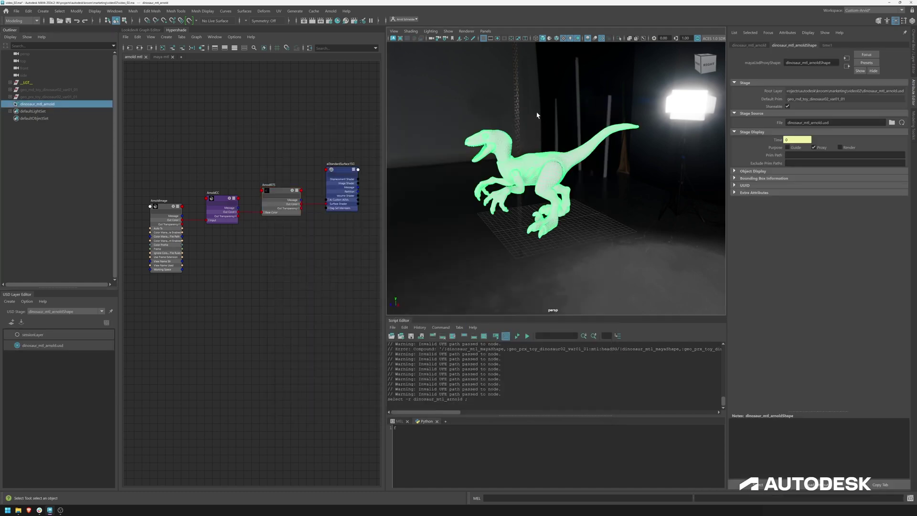
pyautogui.click(536, 115)
pyautogui.click(41, 106)
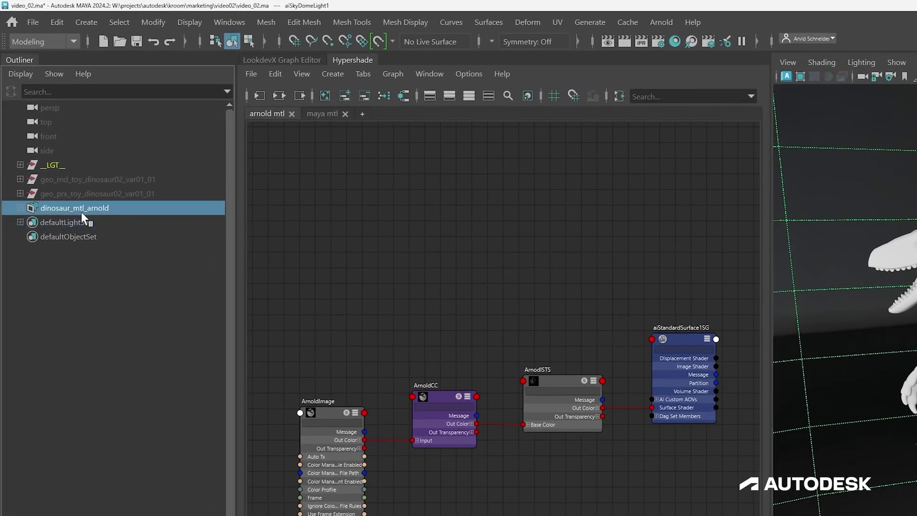
pyautogui.click(81, 211)
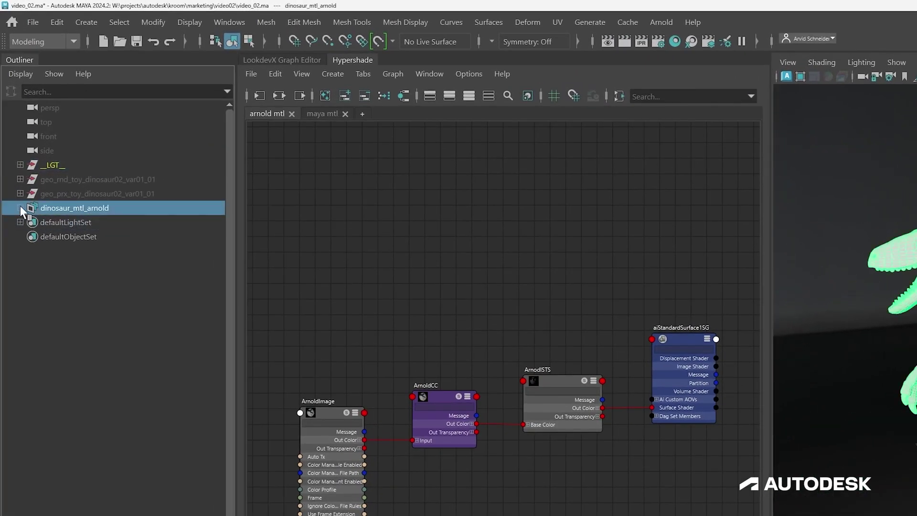
# Step: Delete the prims from _forced_box_filter through defaultArnoldFilter, plus ai_bad_shader, from the dinosaur_mtl_arnold stage
pyautogui.click(20, 208)
pyautogui.click(30, 222)
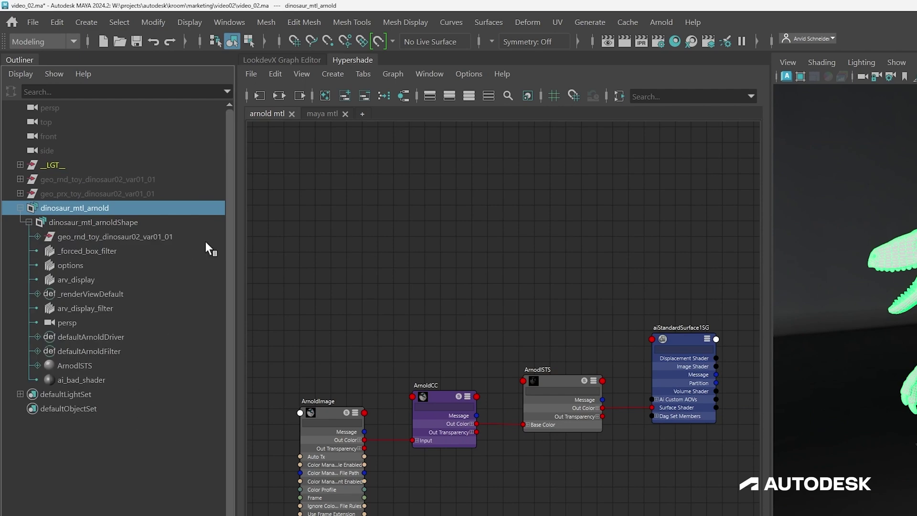
pyautogui.click(89, 250)
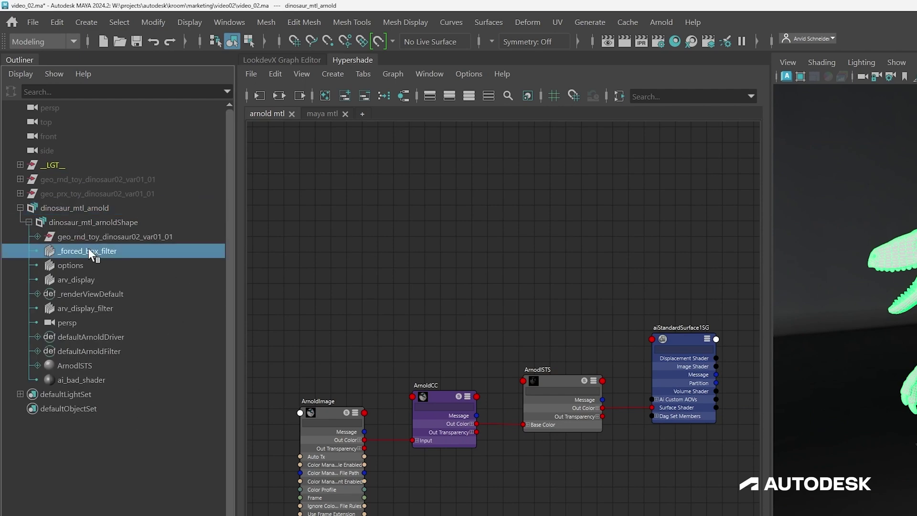
pyautogui.keyDown('shift'); pyautogui.click(90, 351); pyautogui.keyUp('shift')
pyautogui.keyDown('ctrl'); pyautogui.click(83, 380); pyautogui.keyUp('ctrl')
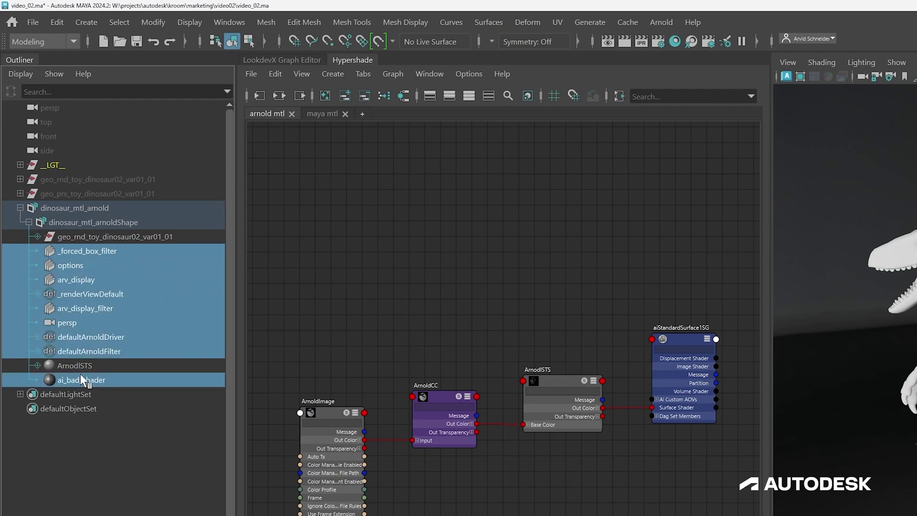
pyautogui.press('Delete')
# Step: Show the stage's ArnodlSTS material in a new LookdevX graph and go inside its node network
pyautogui.moveTo(127, 262); pyautogui.dragTo(87, 258)
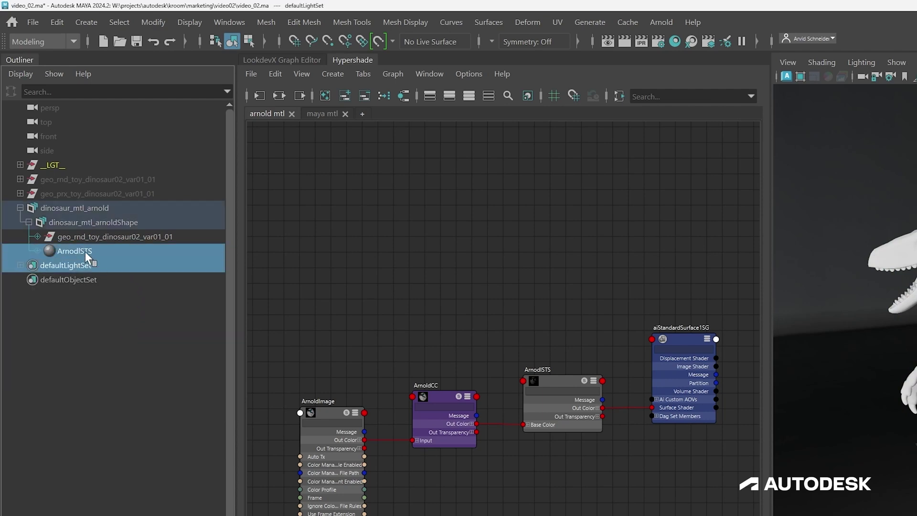
pyautogui.click(88, 253)
pyautogui.rightClick(95, 253)
pyautogui.moveTo(210, 259)
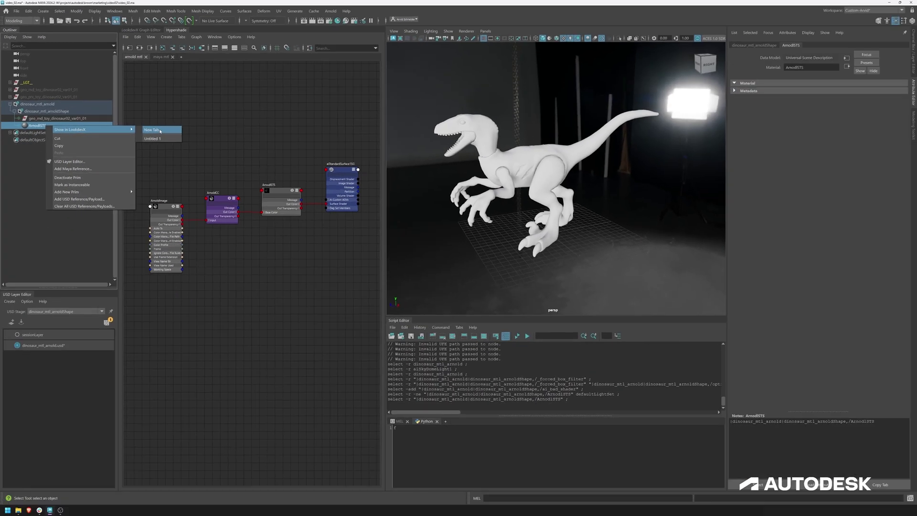
pyautogui.click(160, 131)
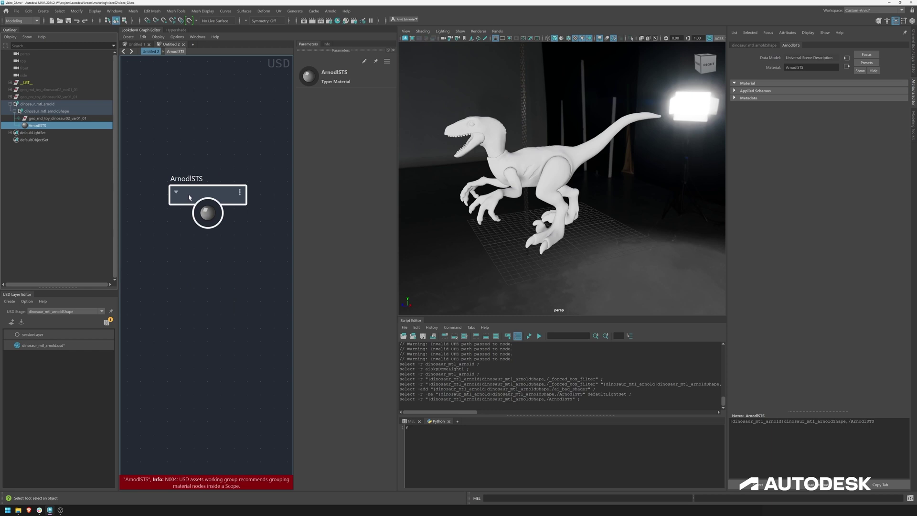
pyautogui.doubleClick(189, 195)
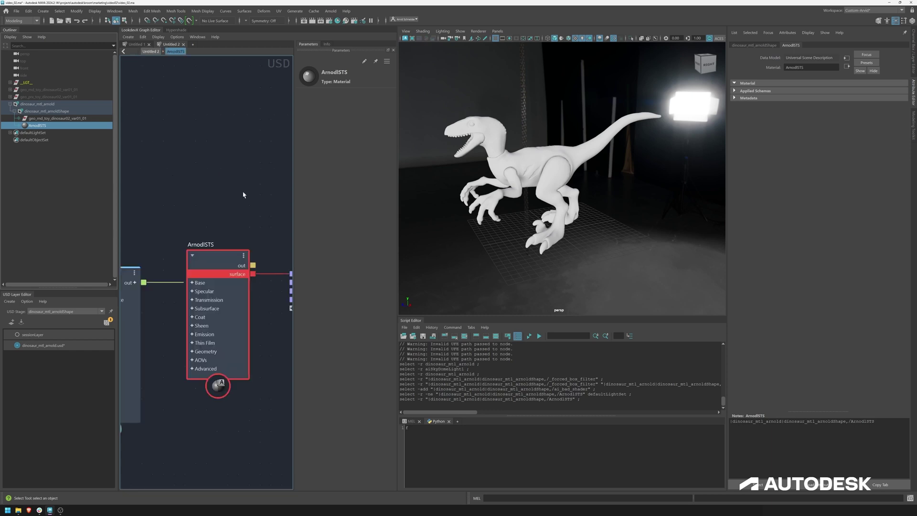
# Step: Replace the ArnodlSTS shader's surface connection by wiring its out port to the Output node's arnold:surface port
pyautogui.keyDown('alt'); pyautogui.moveTo(270, 274); pyautogui.dragTo(232, 251, button='middle'); pyautogui.keyUp('alt')
pyautogui.keyDown('alt'); pyautogui.moveTo(232, 250); pyautogui.dragTo(280, 254, button='right'); pyautogui.keyUp('alt')
pyautogui.moveTo(241, 250)
pyautogui.keyDown('alt'); pyautogui.mouseDown(button='middle')
pyautogui.moveTo(251, 249)
pyautogui.moveTo(243, 259)
pyautogui.mouseUp(button='middle'); pyautogui.keyUp('alt')
pyautogui.keyDown('alt'); pyautogui.moveTo(243, 258); pyautogui.dragTo(235, 258, button='right'); pyautogui.keyUp('alt')
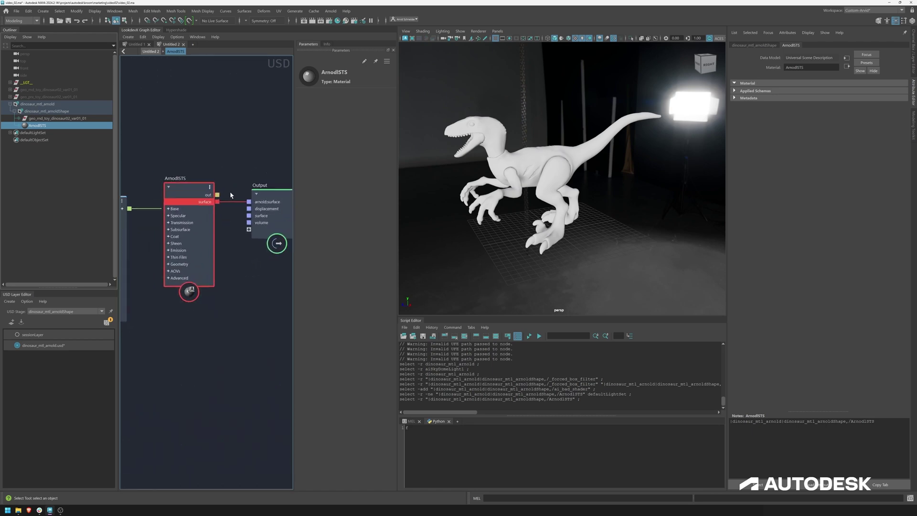
pyautogui.moveTo(234, 184)
pyautogui.keyDown('ctrl'); pyautogui.keyDown('alt'); pyautogui.keyDown('shift'); pyautogui.mouseDown()
pyautogui.moveTo(231, 217)
pyautogui.moveTo(233, 193)
pyautogui.moveTo(249, 222)
pyautogui.mouseUp(); pyautogui.keyUp('shift'); pyautogui.keyUp('alt'); pyautogui.keyUp('ctrl')
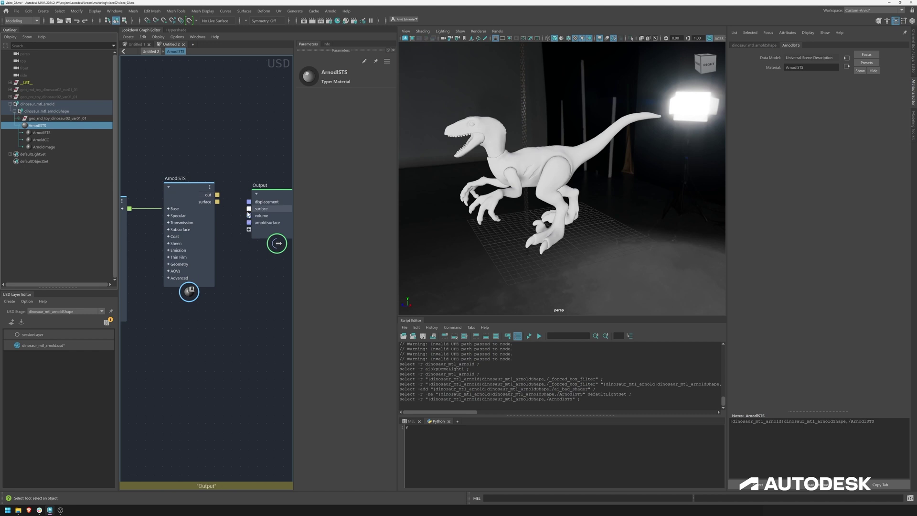
pyautogui.scroll(-1, 241, 170)
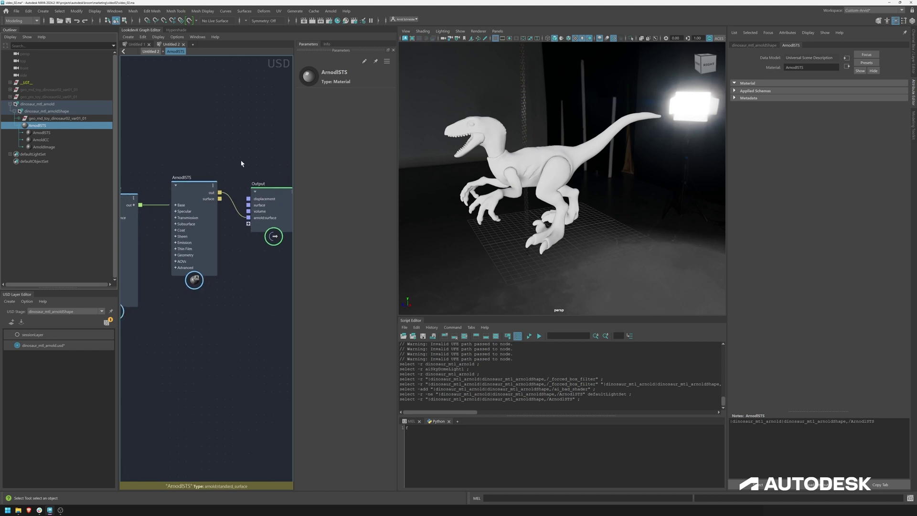
# Step: Move the Input node out from behind ArnoldCC to the free space before ArnoldImage
pyautogui.moveTo(173, 136); pyautogui.dragTo(254, 114, button='middle')
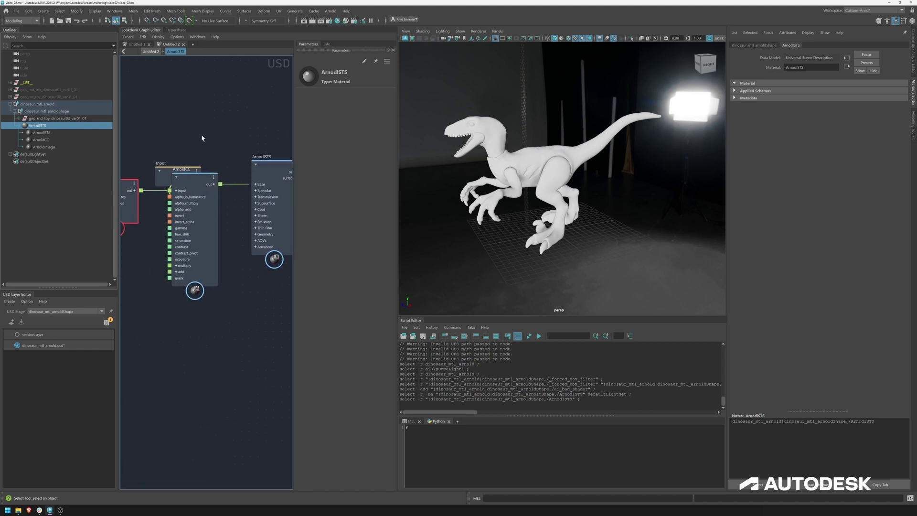
pyautogui.moveTo(201, 171); pyautogui.dragTo(176, 117)
pyautogui.moveTo(176, 117); pyautogui.dragTo(266, 103, button='middle')
pyautogui.moveTo(242, 109); pyautogui.dragTo(130, 168)
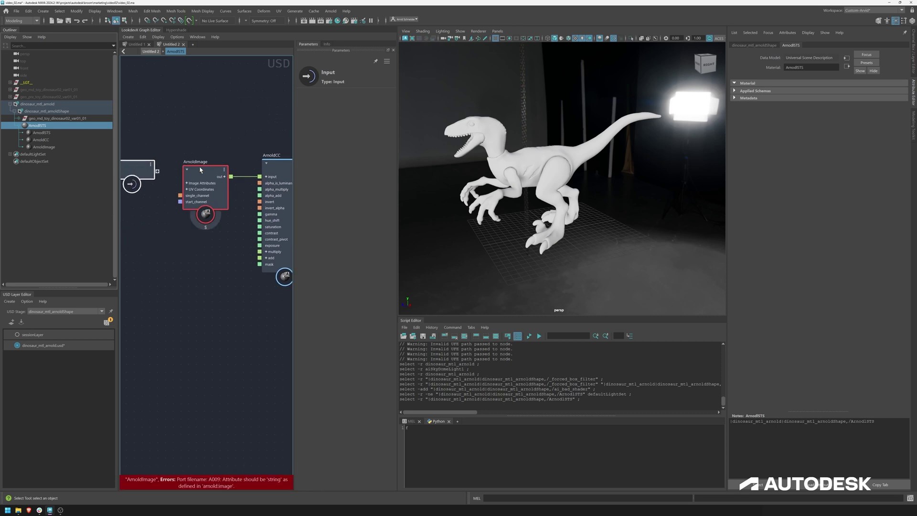
# Step: Examine the parameters of the ArnoldImage, ArnoldCC and ArnodlSTS nodes and the connections between them
pyautogui.click(201, 169)
pyautogui.moveTo(238, 148); pyautogui.dragTo(183, 128, button='middle')
pyautogui.click(231, 148)
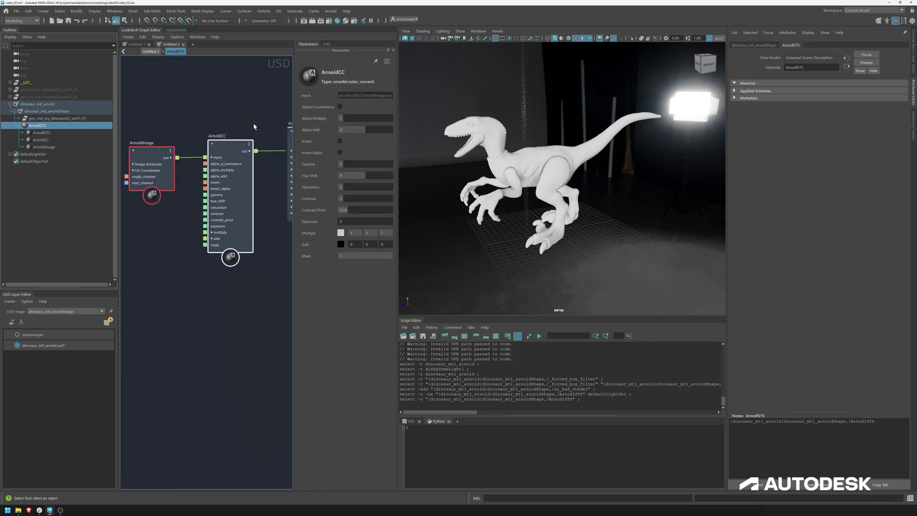
pyautogui.moveTo(254, 127); pyautogui.dragTo(171, 138, button='middle')
pyautogui.click(231, 146)
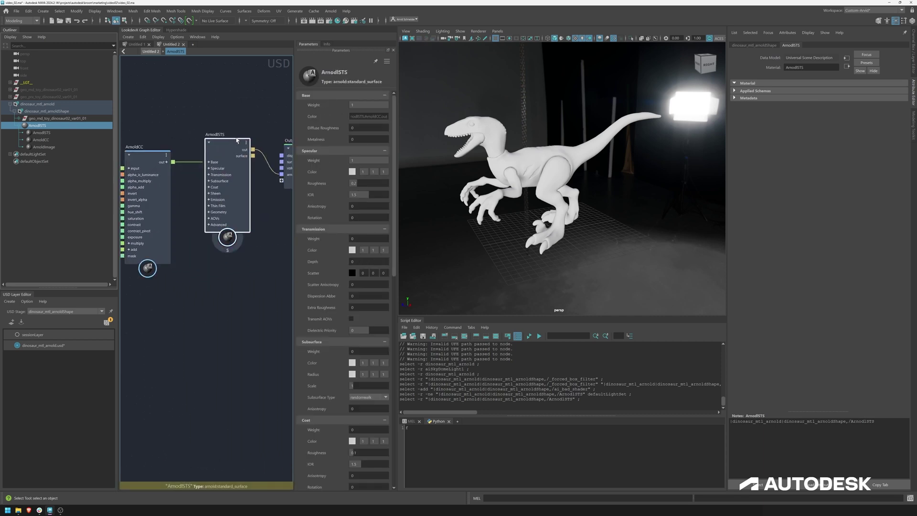
pyautogui.click(227, 115)
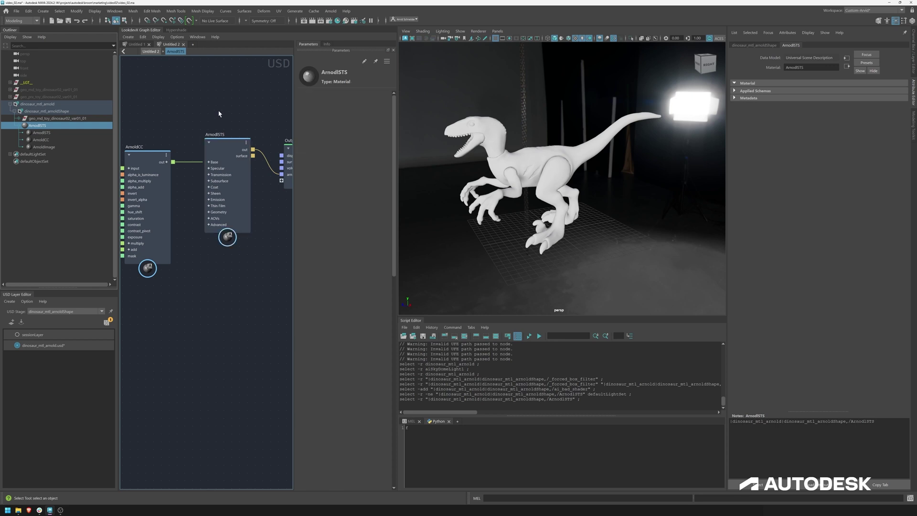
pyautogui.scroll(-3, 222, 113)
pyautogui.scroll(3, 234, 110)
pyautogui.moveTo(255, 105); pyautogui.dragTo(226, 116, button='middle')
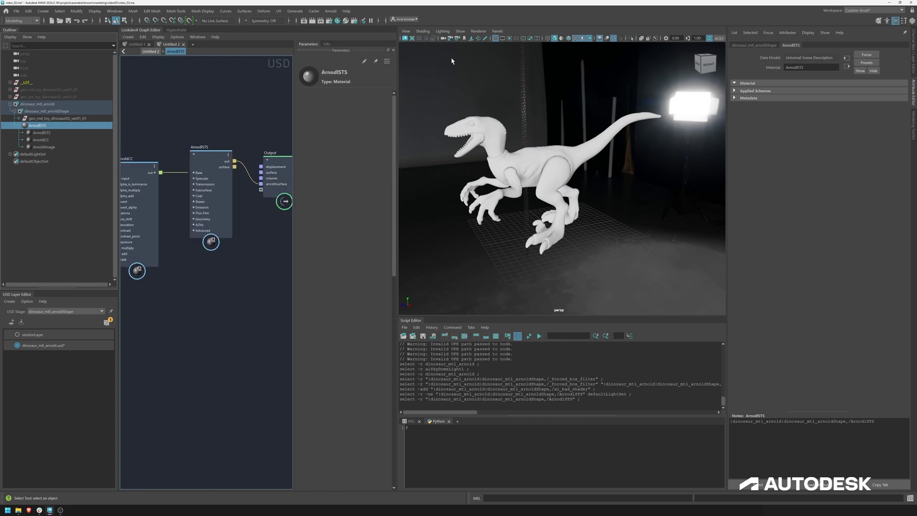
# Step: Render the dinosaur with Arnold in the viewport and examine its material from several angles
pyautogui.click(405, 38)
pyautogui.keyDown('alt'); pyautogui.moveTo(477, 157); pyautogui.dragTo(543, 152); pyautogui.keyUp('alt')
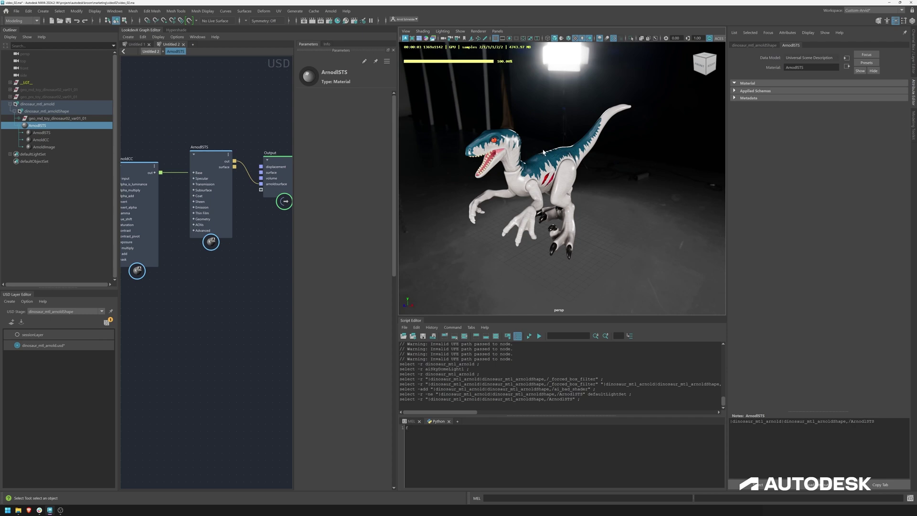
pyautogui.keyDown('alt'); pyautogui.moveTo(544, 150); pyautogui.dragTo(502, 147); pyautogui.keyUp('alt')
pyautogui.keyDown('alt'); pyautogui.moveTo(502, 147); pyautogui.dragTo(503, 147, button='right'); pyautogui.keyUp('alt')
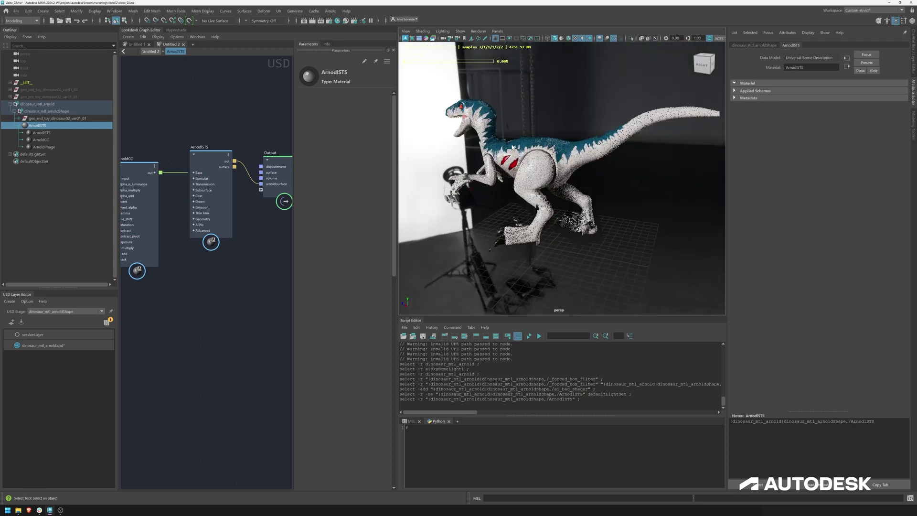
pyautogui.keyDown('alt'); pyautogui.moveTo(503, 146); pyautogui.dragTo(539, 152); pyautogui.keyUp('alt')
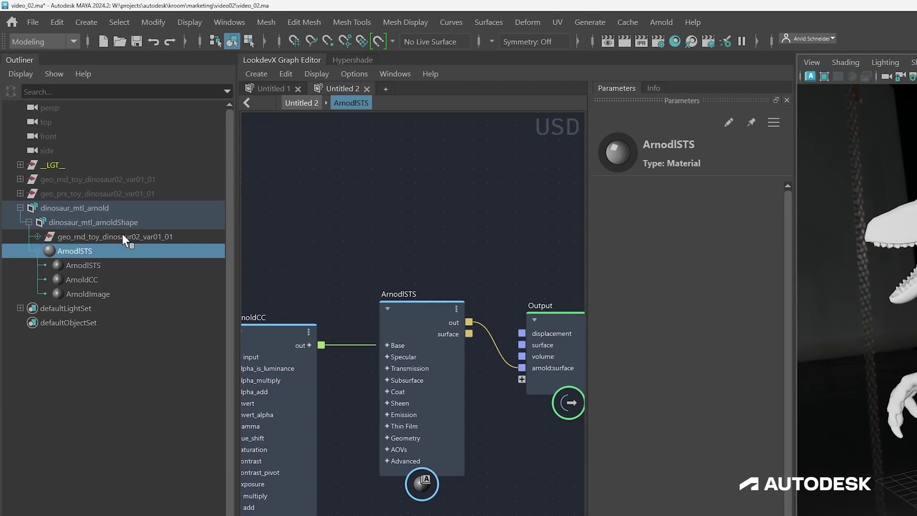
# Step: Delete geo_rnd_toy_dinosaur02_var01_01 from the dinosaur_mtl_arnold stage and save the layer edits to dinosaur_mtl_arnold.usd
pyautogui.click(116, 212)
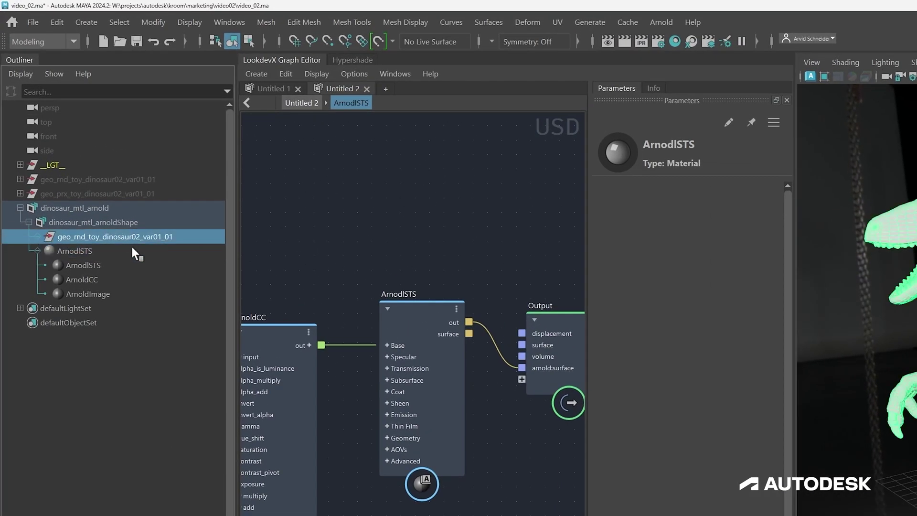
pyautogui.press('Delete')
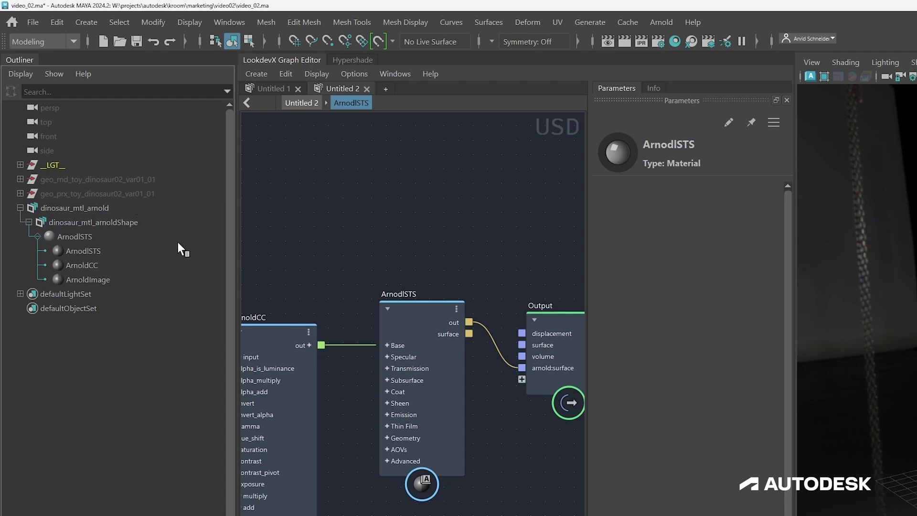
pyautogui.click(20, 208)
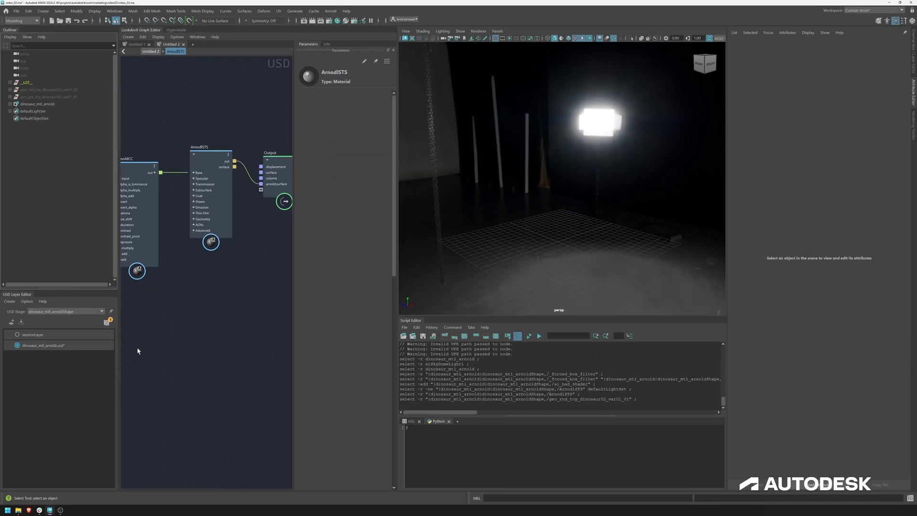
pyautogui.click(107, 325)
pyautogui.click(489, 280)
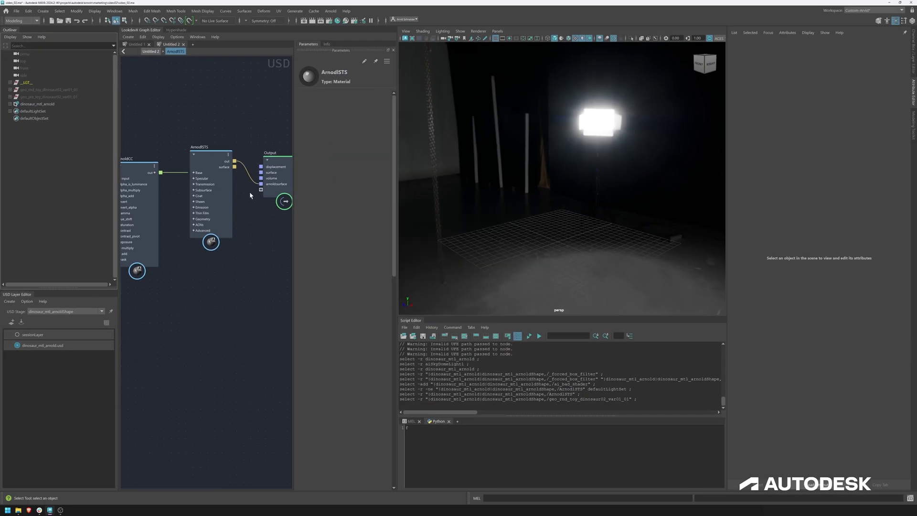